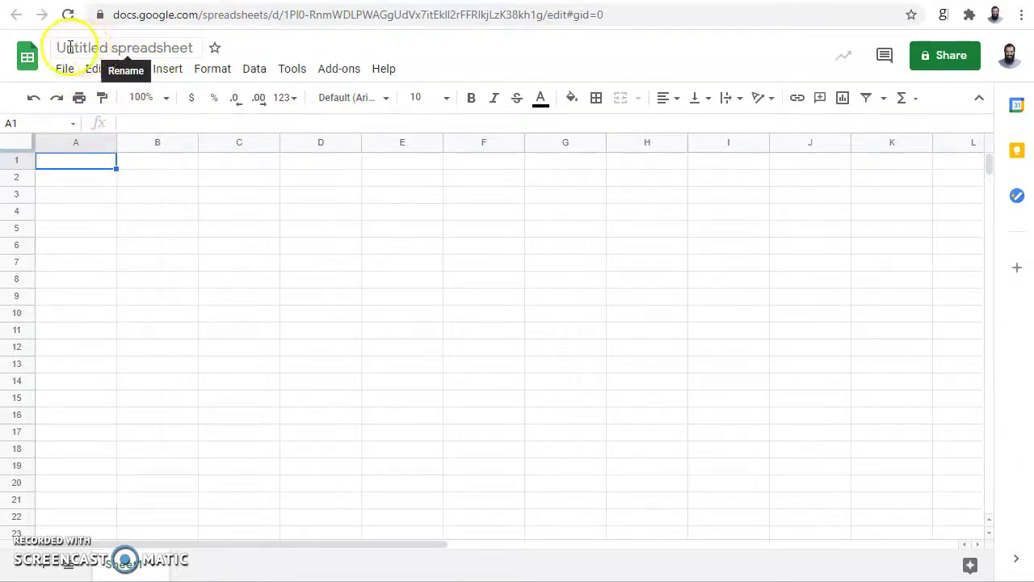
Step: Rename the untitled spreadsheet as Example 5/4
double_click(92, 47)
triple_click(170, 47)
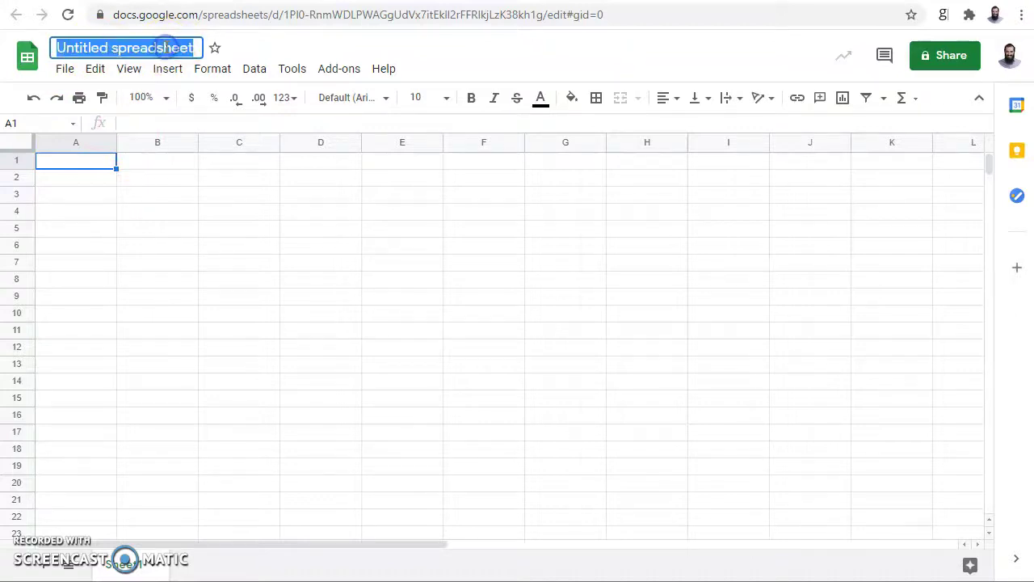
text(Example 5/4)
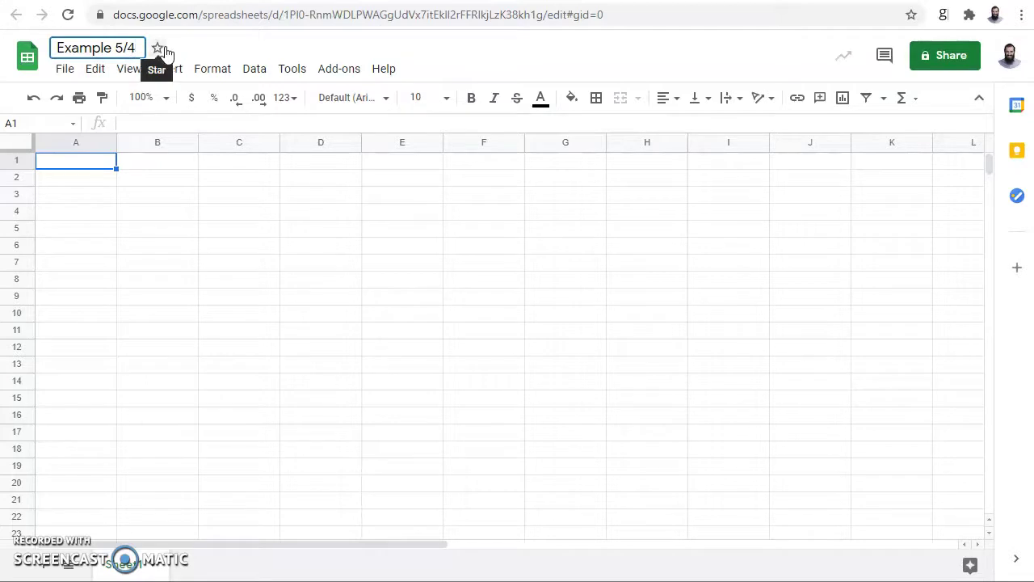
key(Return)
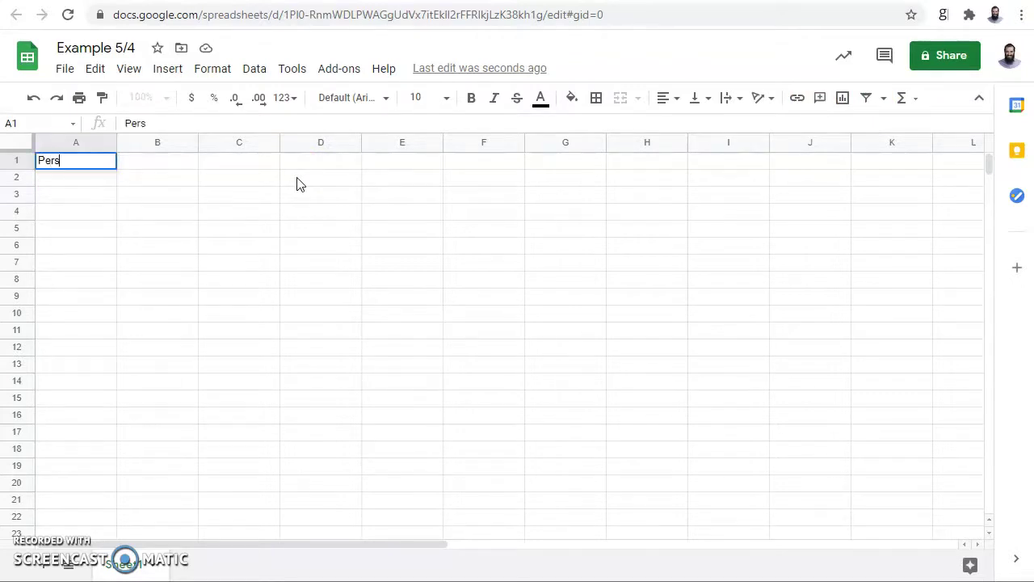
Step: Enter the column headings Person in A1 and Amount in B1
key(Return)
key(Up)
key(Right)
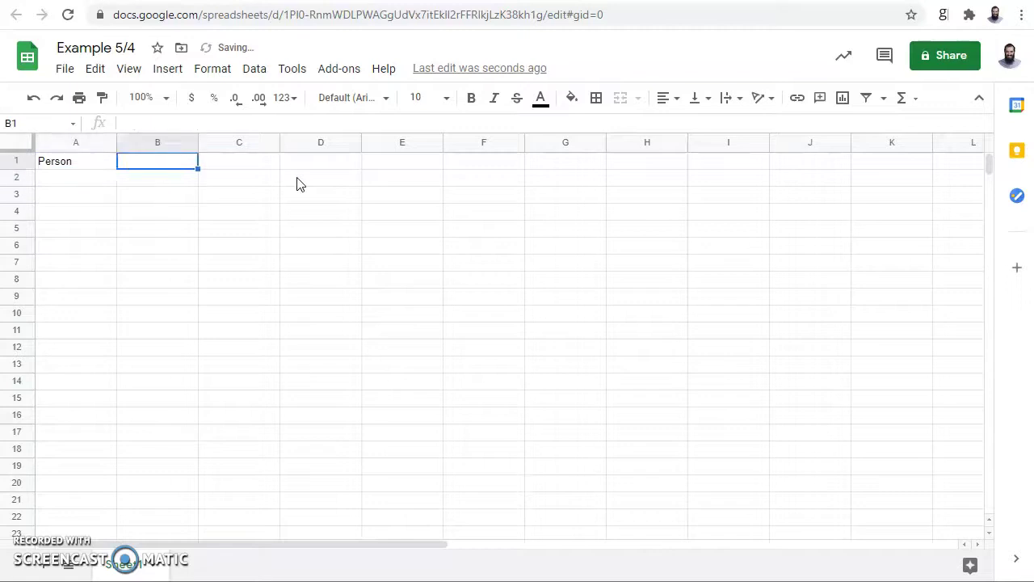
text(Amount)
key(Return)
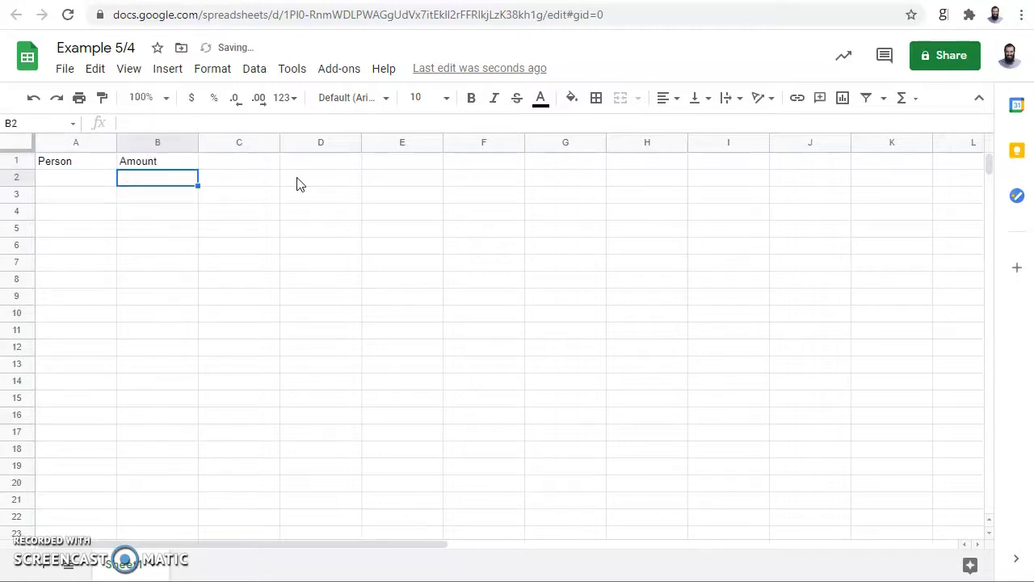
Step: Number the people 1, 2 and 3 in cells A2 to A4 of the Person column
key(Left)
text(1)
key(Return)
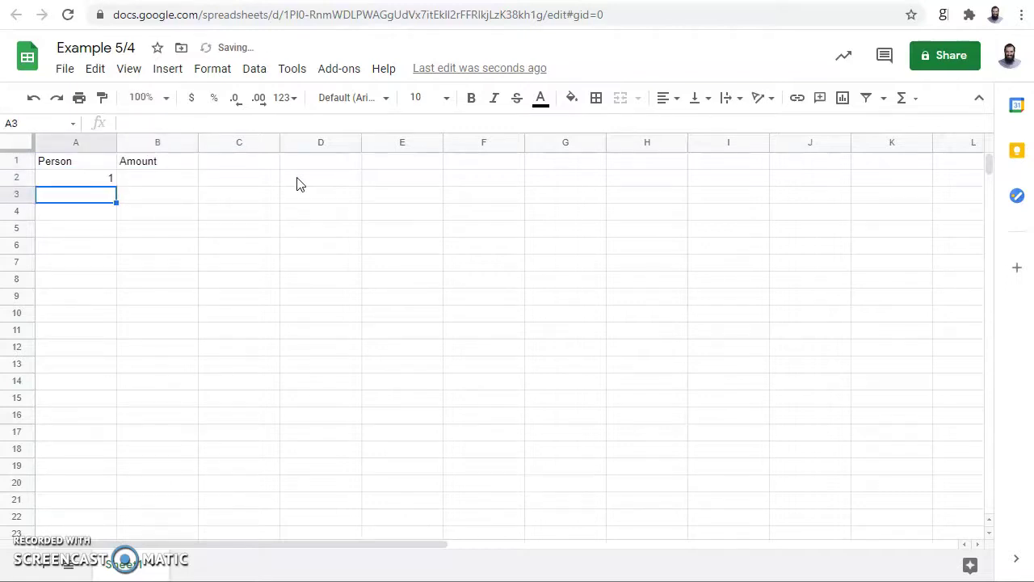
text(2)
key(Return)
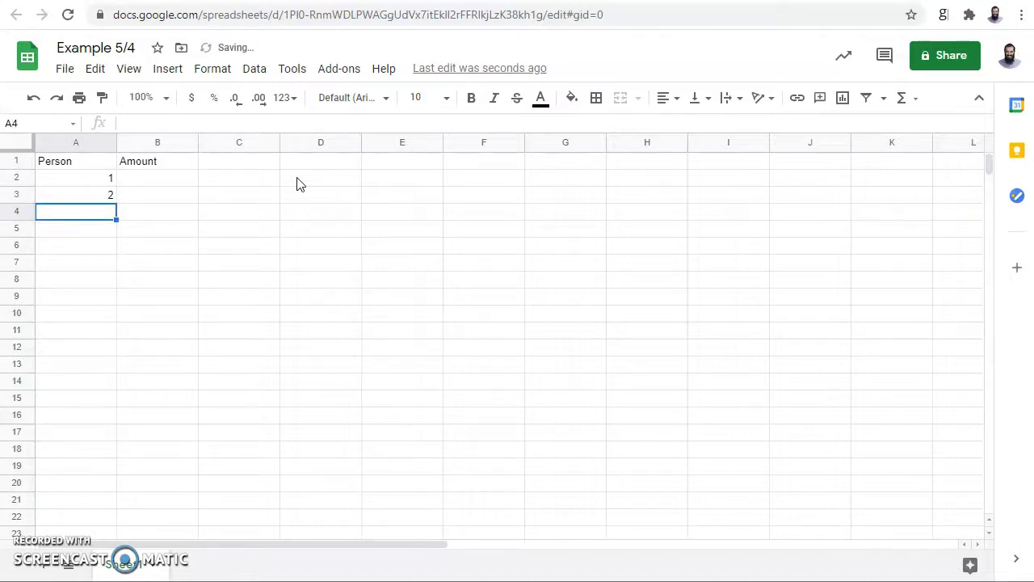
text(3)
key(Return)
Step: Enter the amounts 500, 756 and 998 in cells B2 to B4
key(Up)
key(Up)
key(Up)
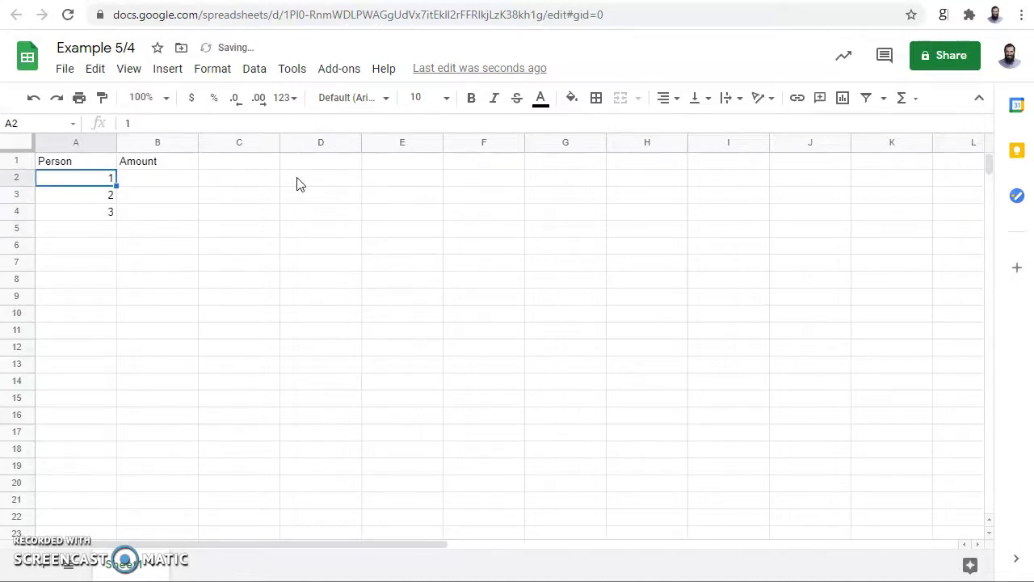
key(Right)
text(500)
key(Return)
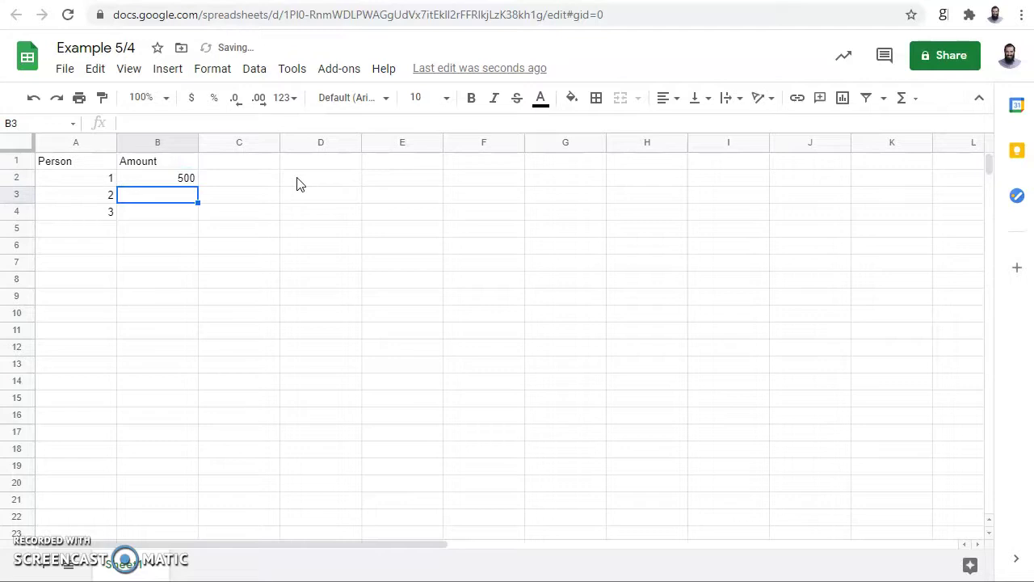
key(Return)
text(998)
key(Return)
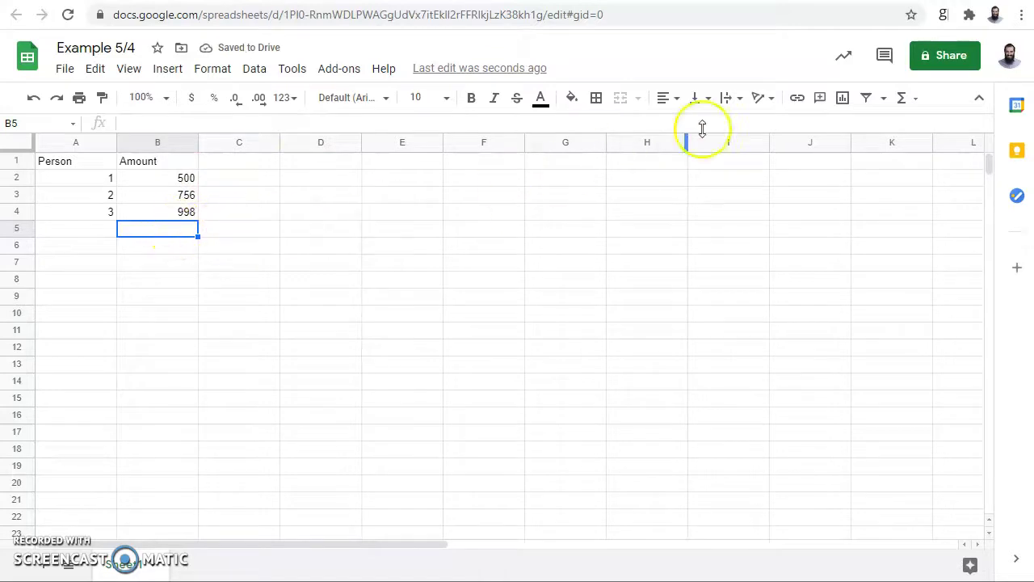
Step: Total the amounts in B5 with the formula =SUM(B2:B4) and select that cell to check its formula
click(905, 99)
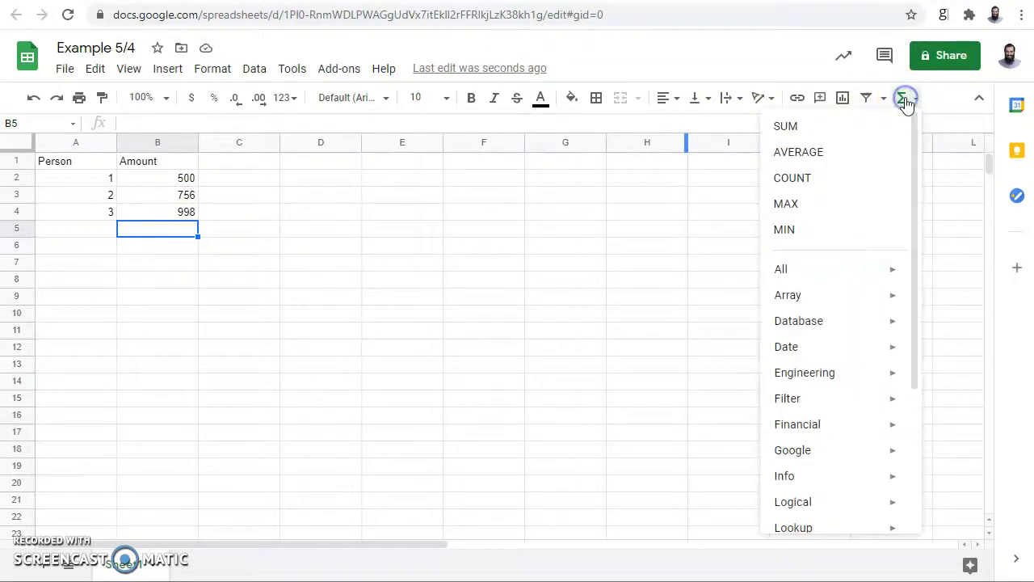
click(846, 126)
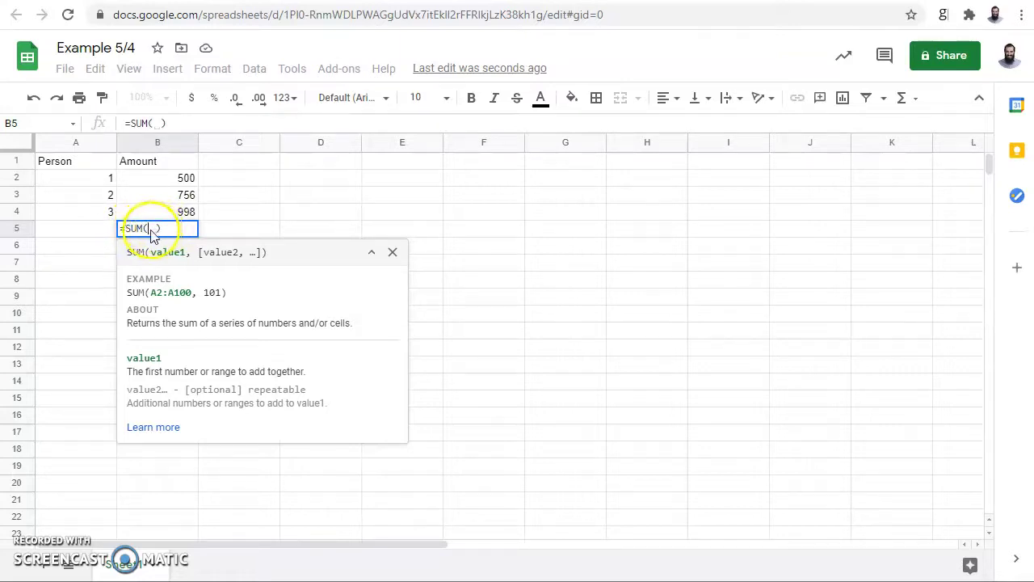
click(183, 180)
drag(182, 180, 183, 214)
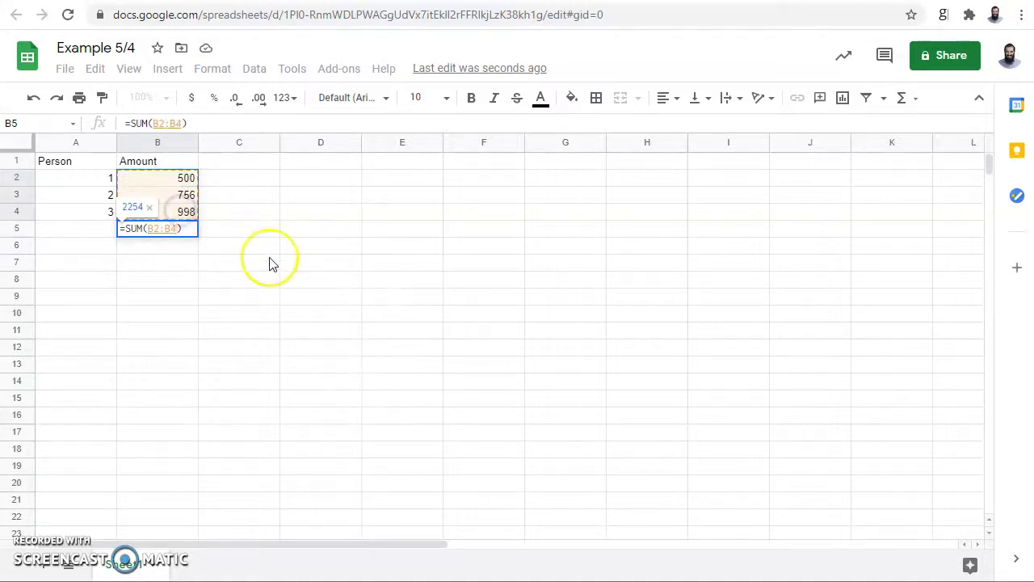
key(Return)
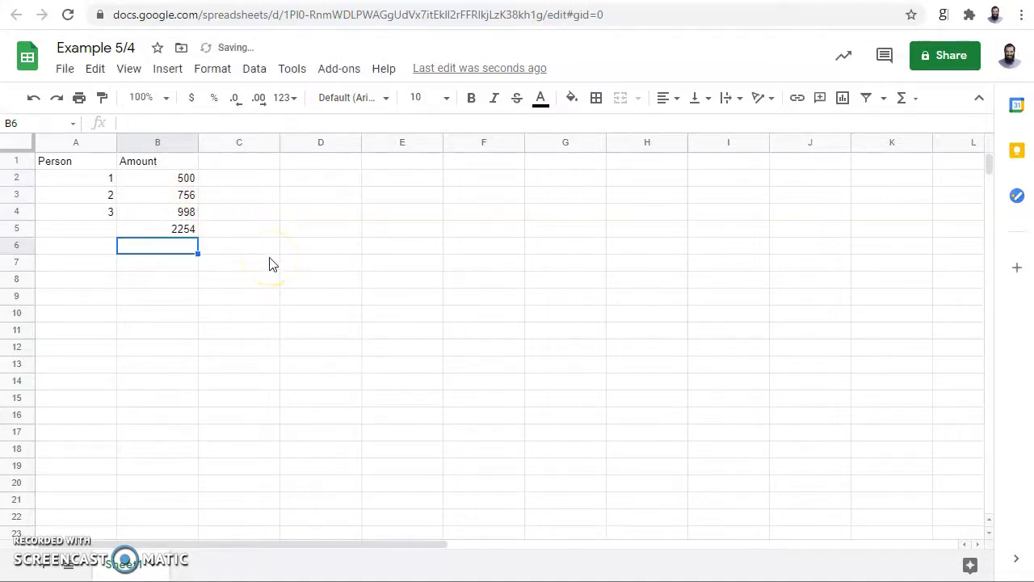
click(178, 231)
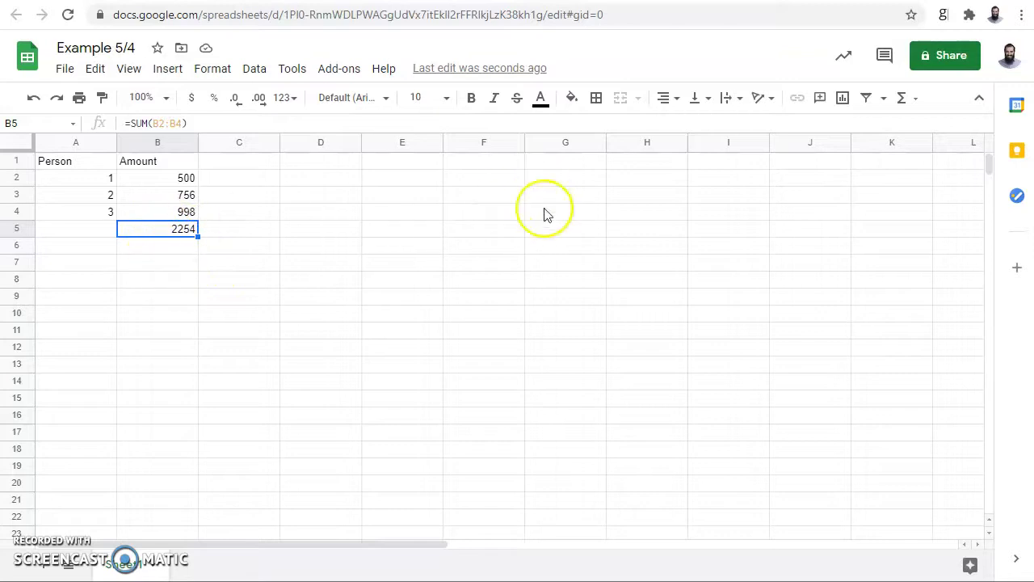
Step: Add a filter to the Person and Amount table and exclude blank values from the Person column
click(74, 163)
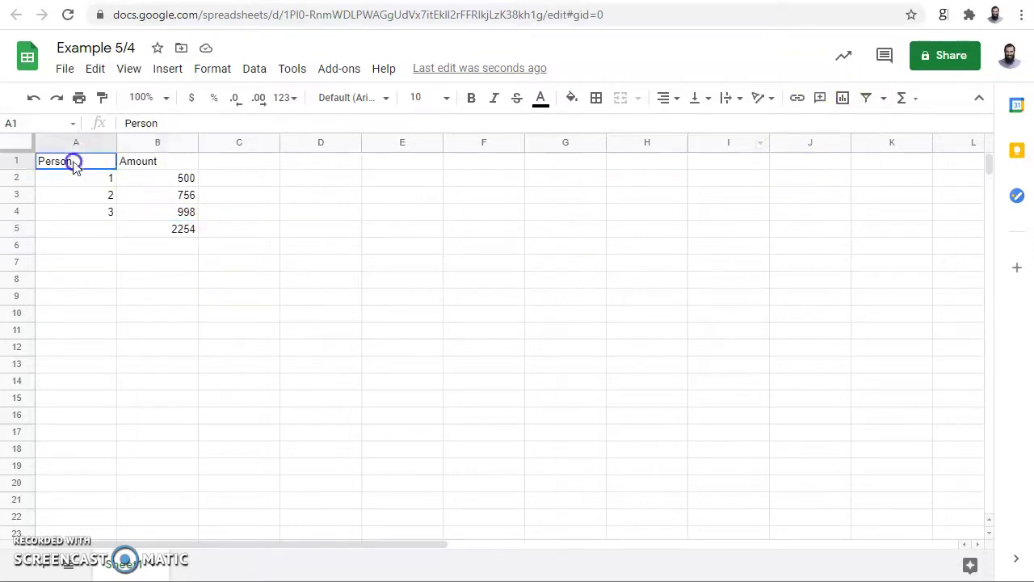
click(866, 98)
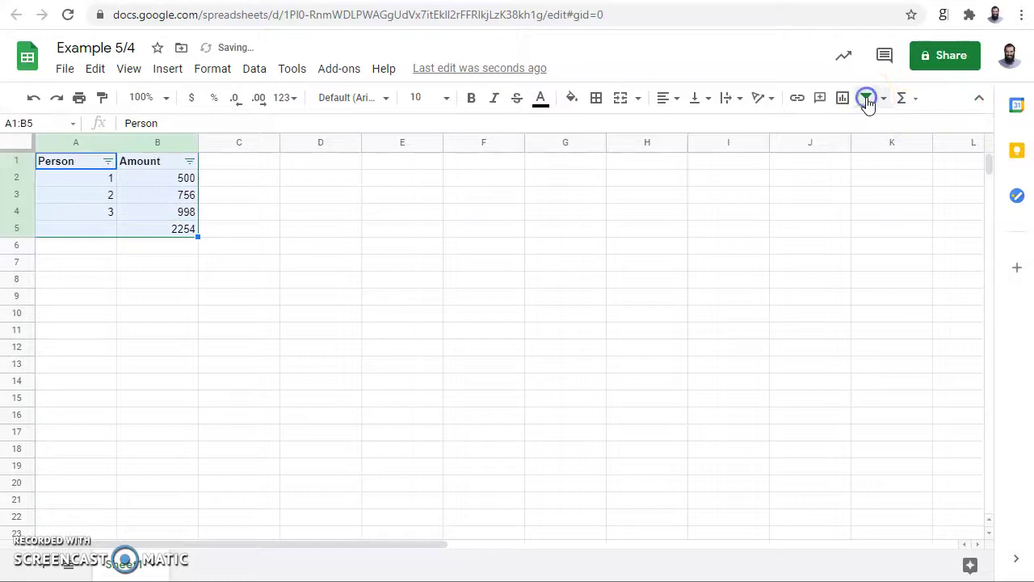
click(108, 162)
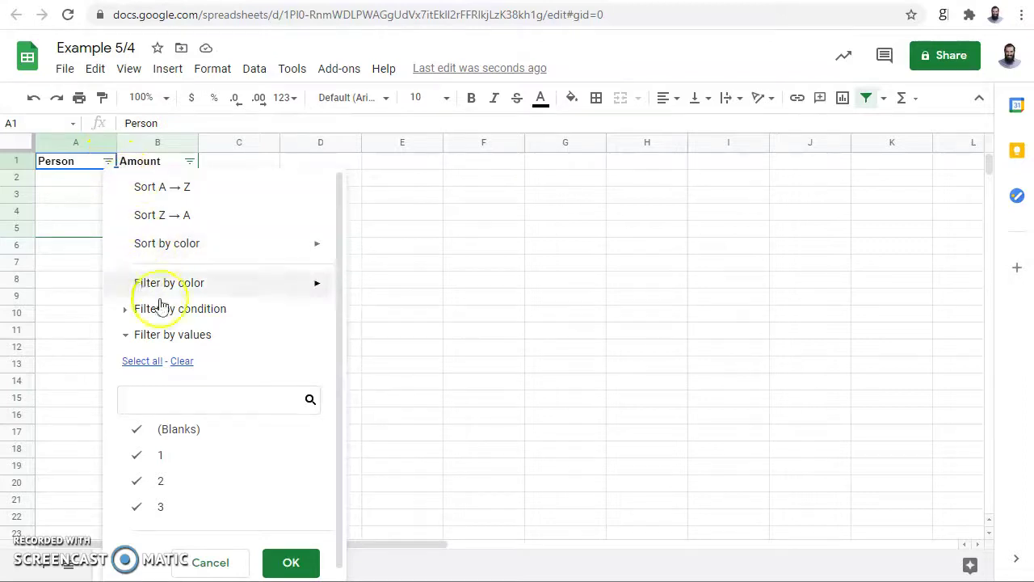
click(186, 439)
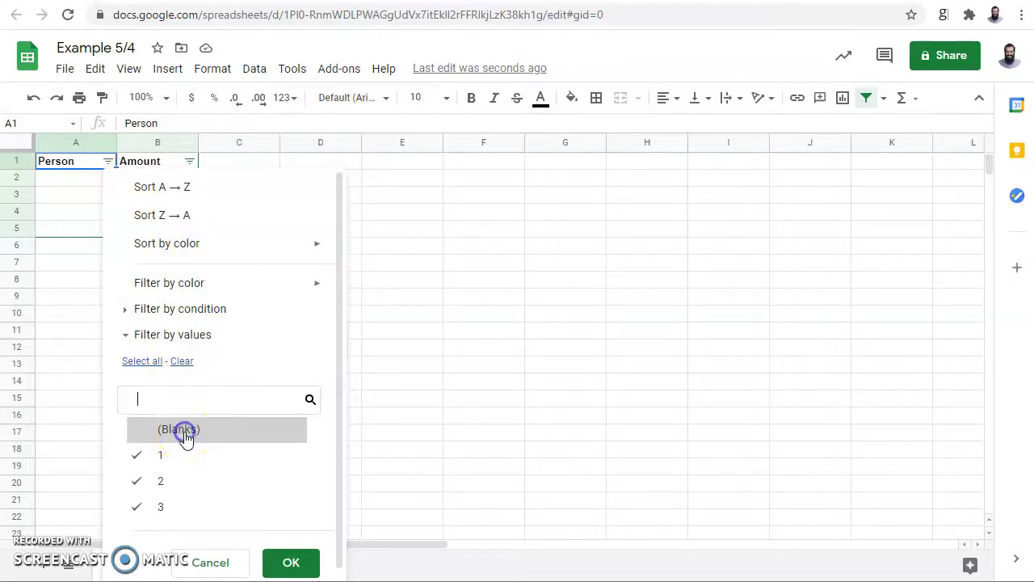
click(290, 564)
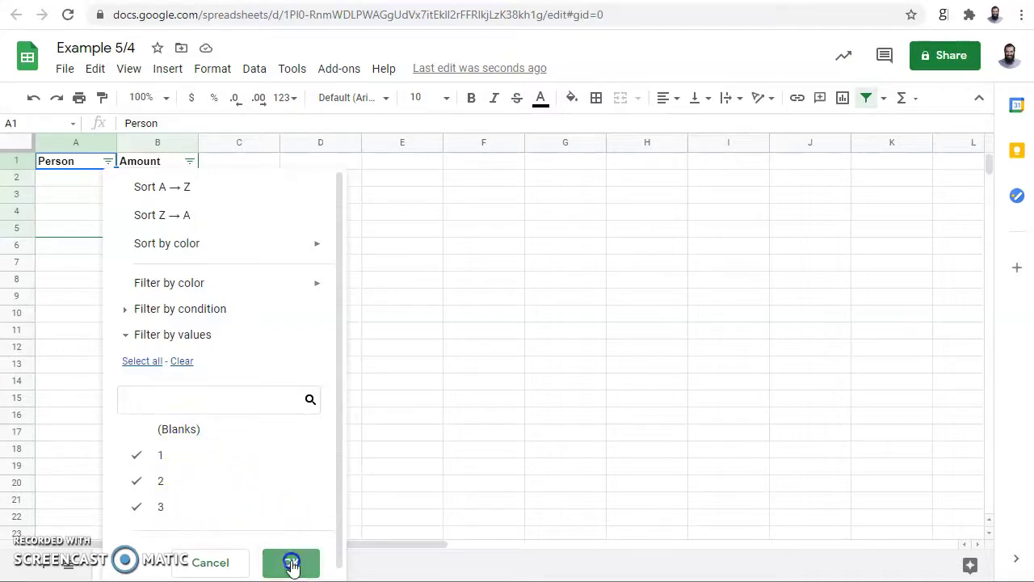
Step: Filter the Person column to show only person 3, and turn the table's filter off again
click(107, 164)
click(174, 425)
click(195, 457)
click(291, 561)
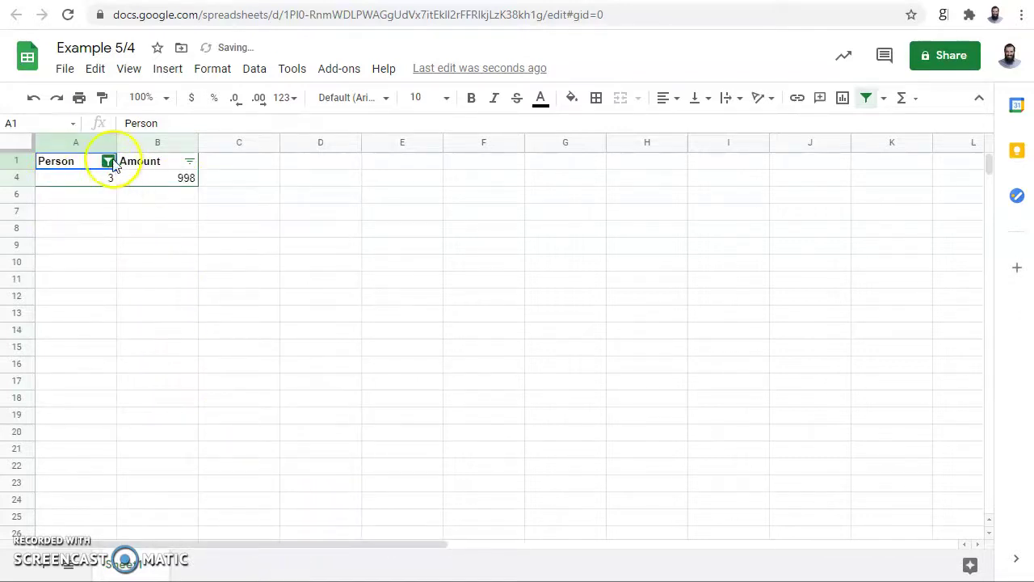
click(865, 99)
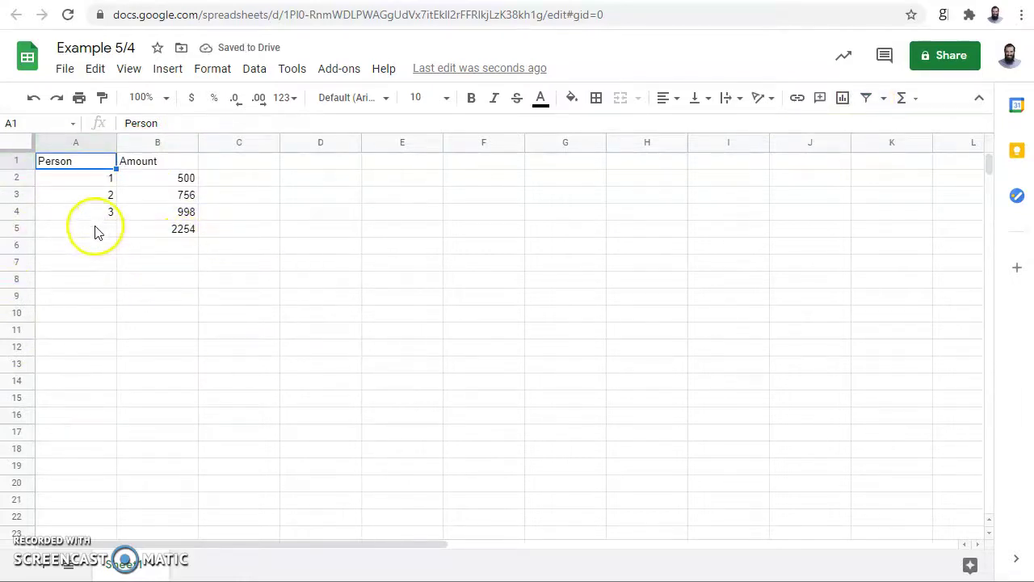
Step: Delete the empty column D
click(314, 144)
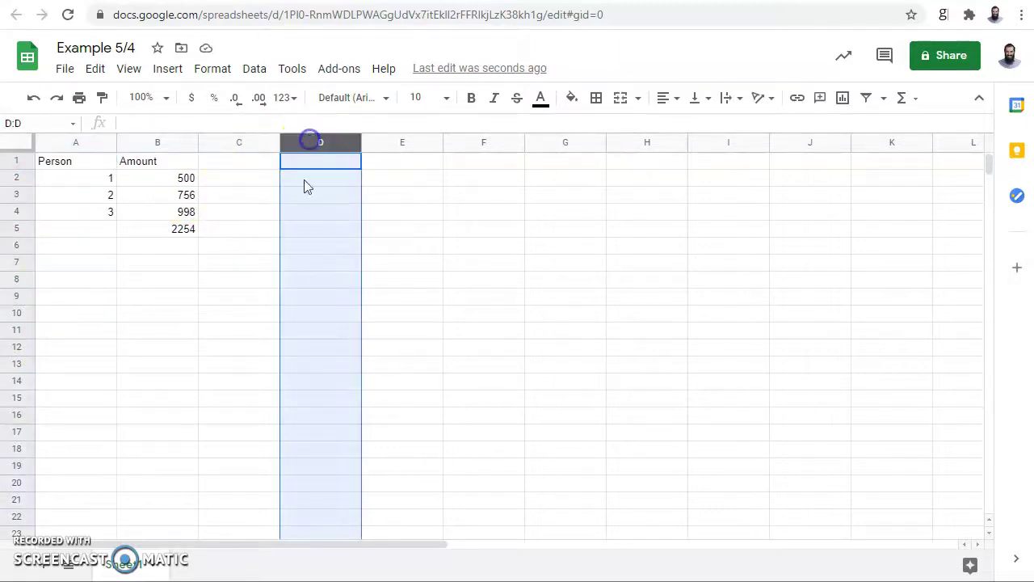
click(14, 278)
click(324, 143)
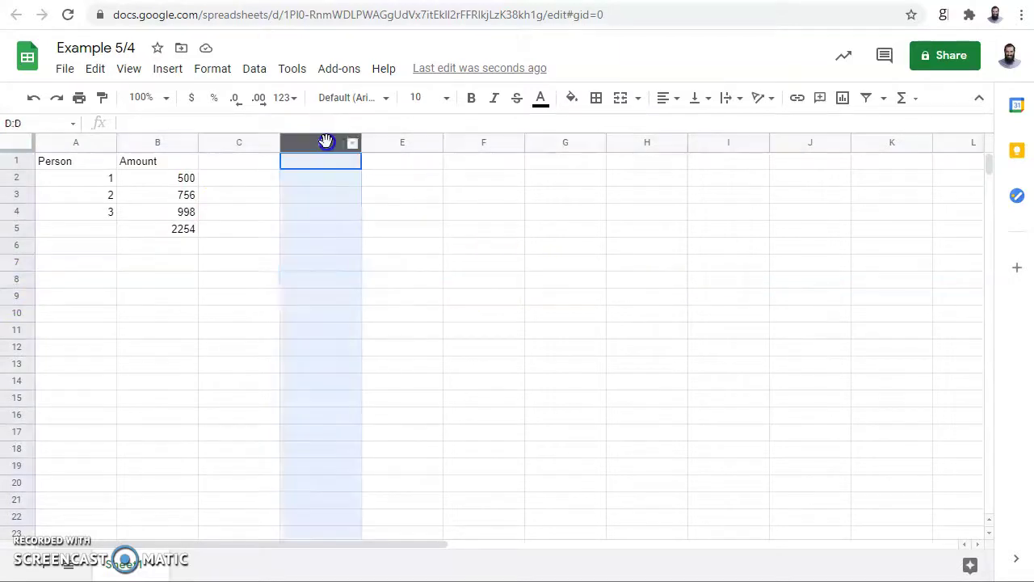
right_click(326, 142)
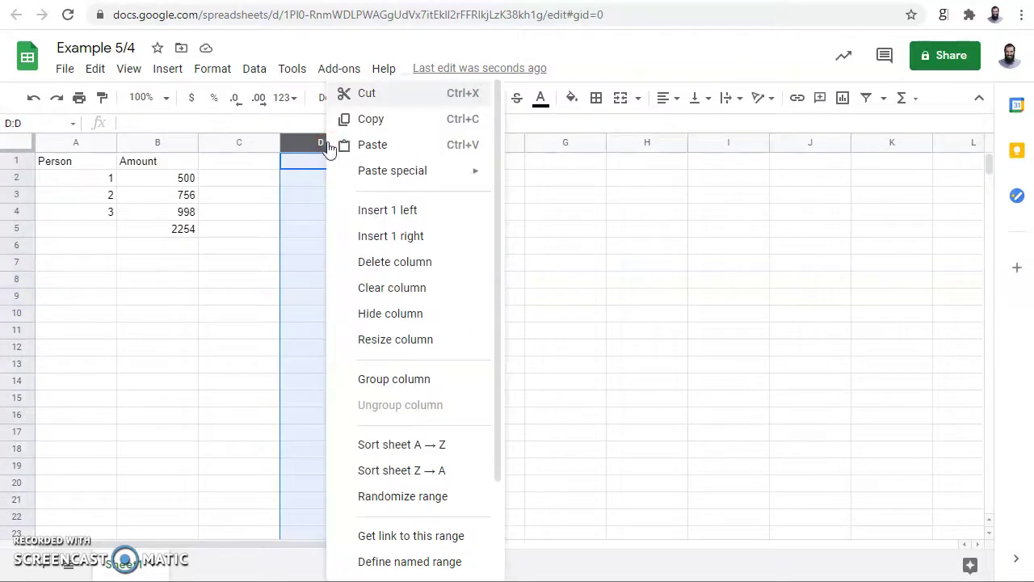
click(393, 261)
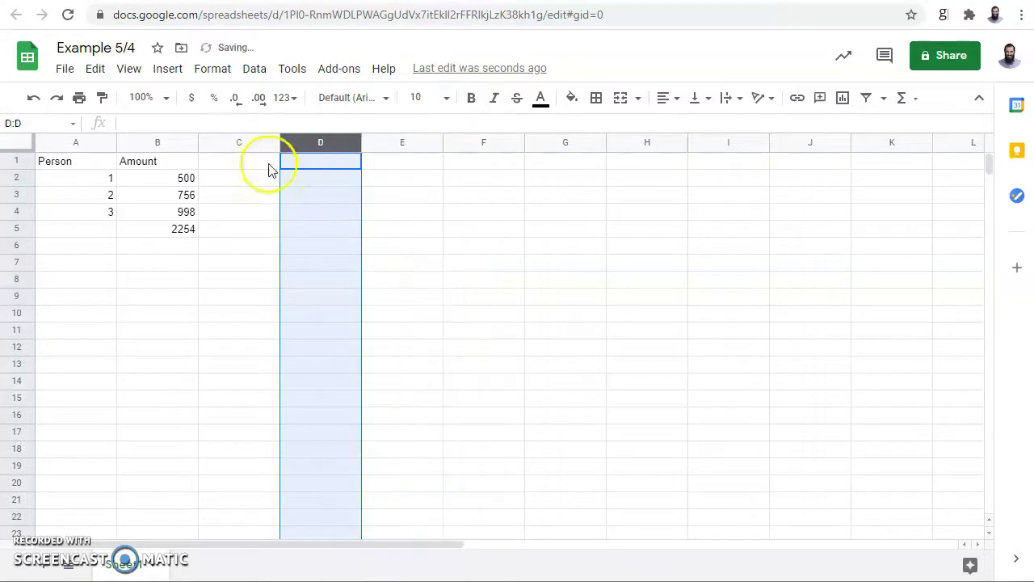
Step: Hide the empty columns C to J and unhide them again
drag(246, 147, 797, 138)
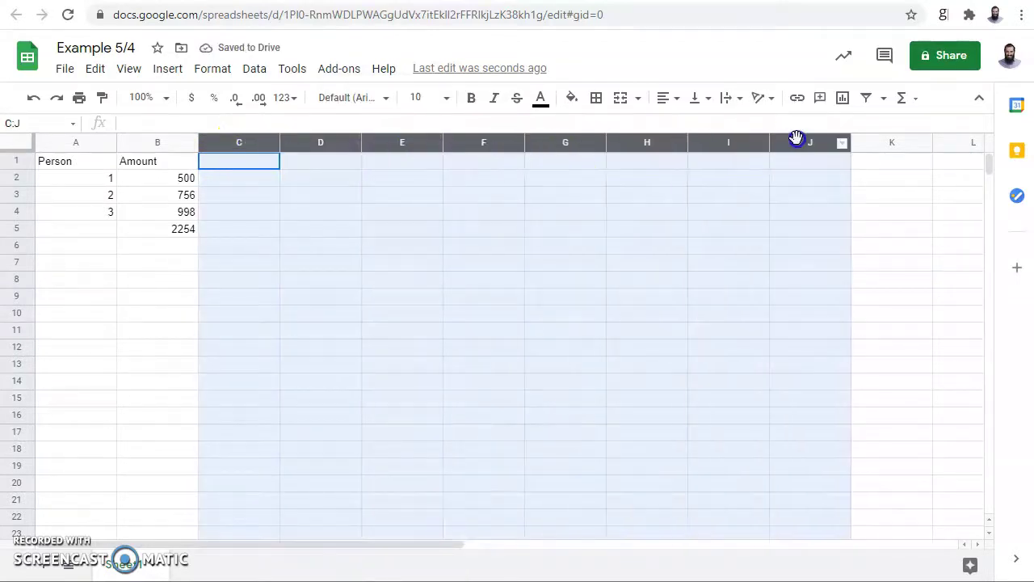
right_click(231, 147)
click(301, 314)
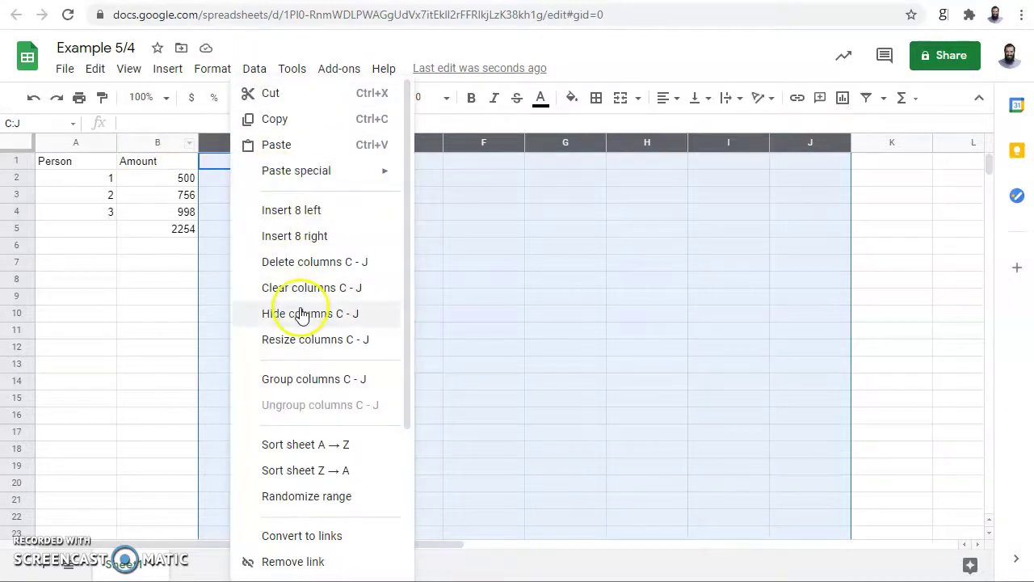
click(345, 212)
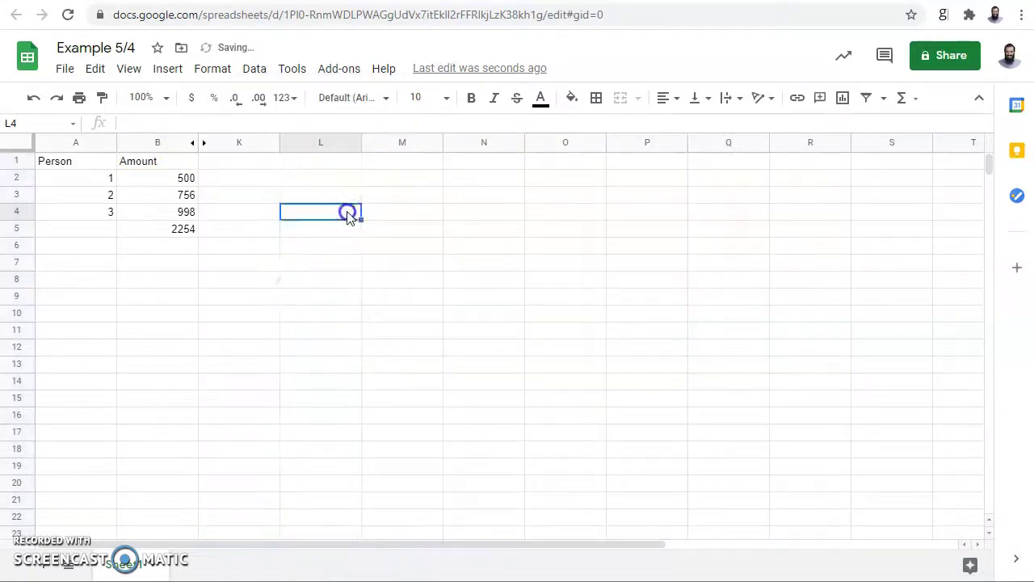
click(206, 144)
click(541, 282)
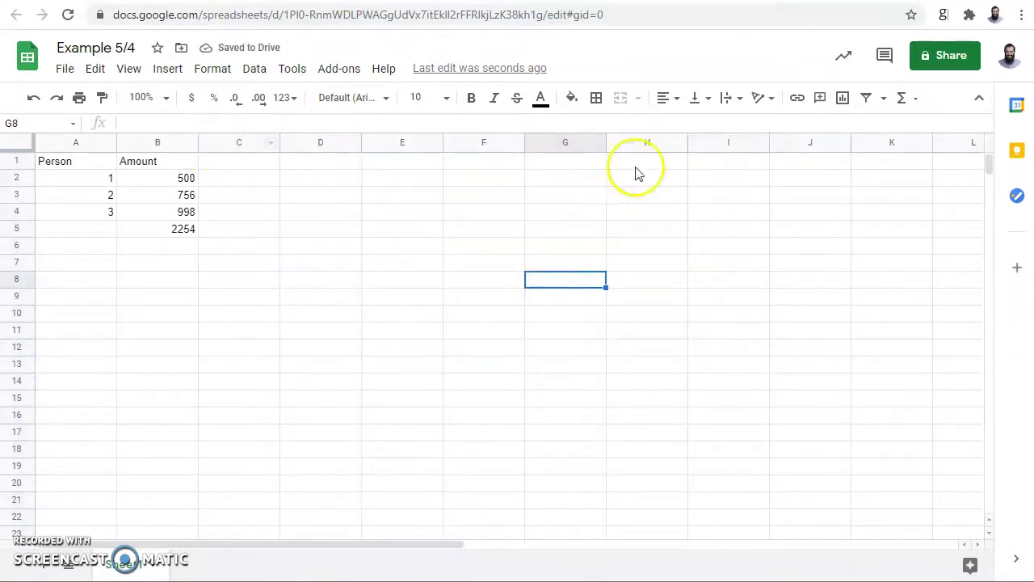
Step: Delete all empty columns from C through Y, keeping only the Person and Amount columns
click(237, 143)
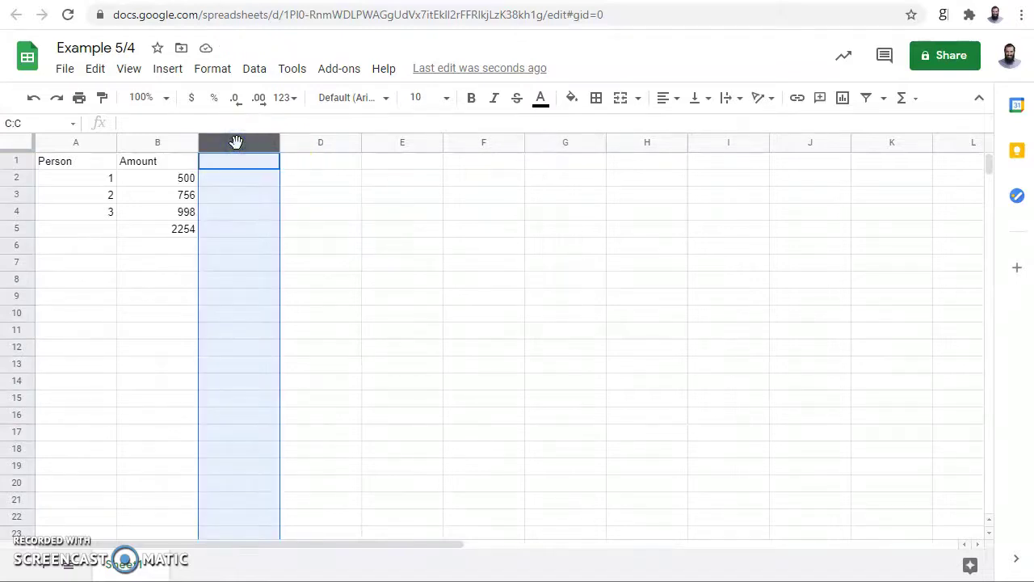
key(shift+Right)
key(shift+Right)
key(shift+Right)
key(shift+Right)
key(shift+Right)
key(shift+Right)
key(shift+Right)
key(shift+Right)
key(shift+Right)
key(shift+Right)
key(shift+Right)
key(shift+Right)
key(shift+Right)
key(shift+Right)
key(shift+Right)
key(shift+Right)
key(shift+Right)
key(shift+Right)
key(shift+Right)
key(shift+Right)
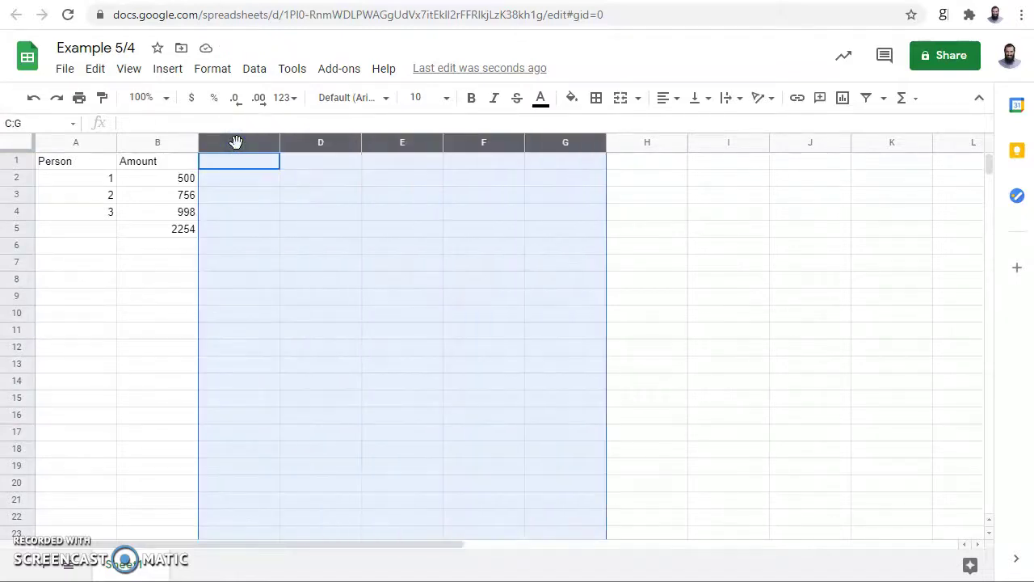
key(shift+Right)
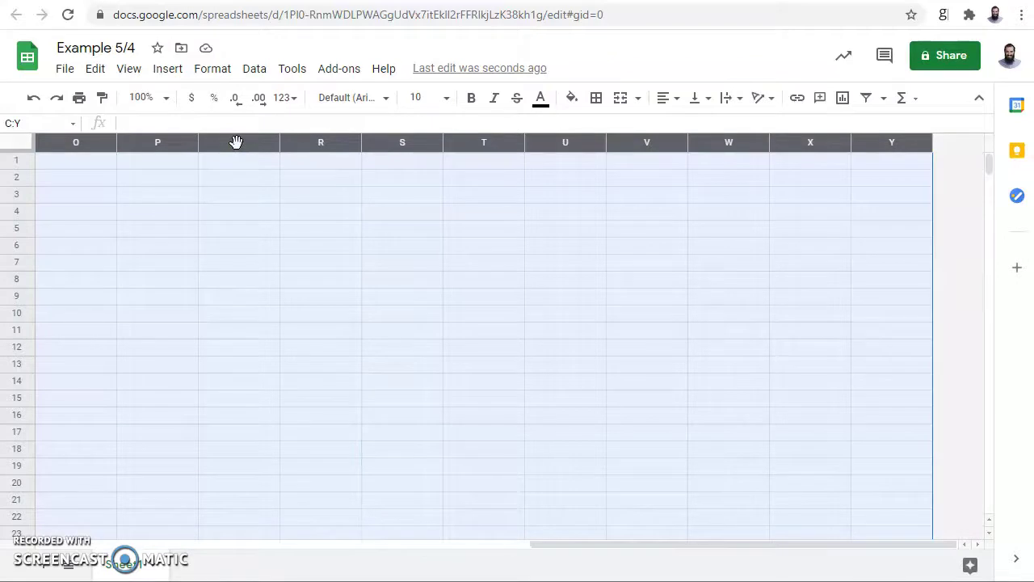
right_click(236, 142)
click(278, 259)
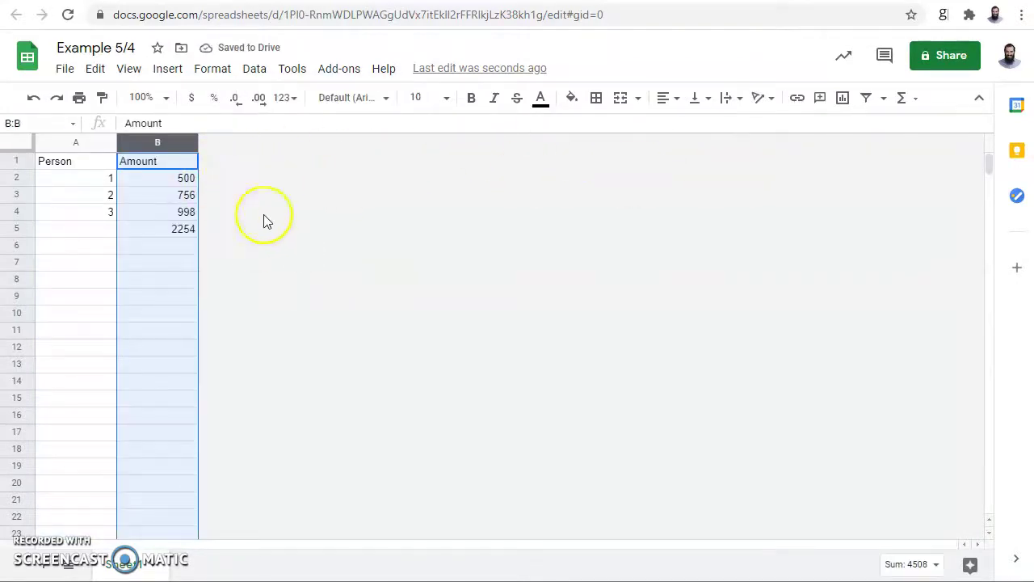
click(265, 217)
Step: Delete all empty rows from 6 through 1000 below the Person and Amount table
click(17, 244)
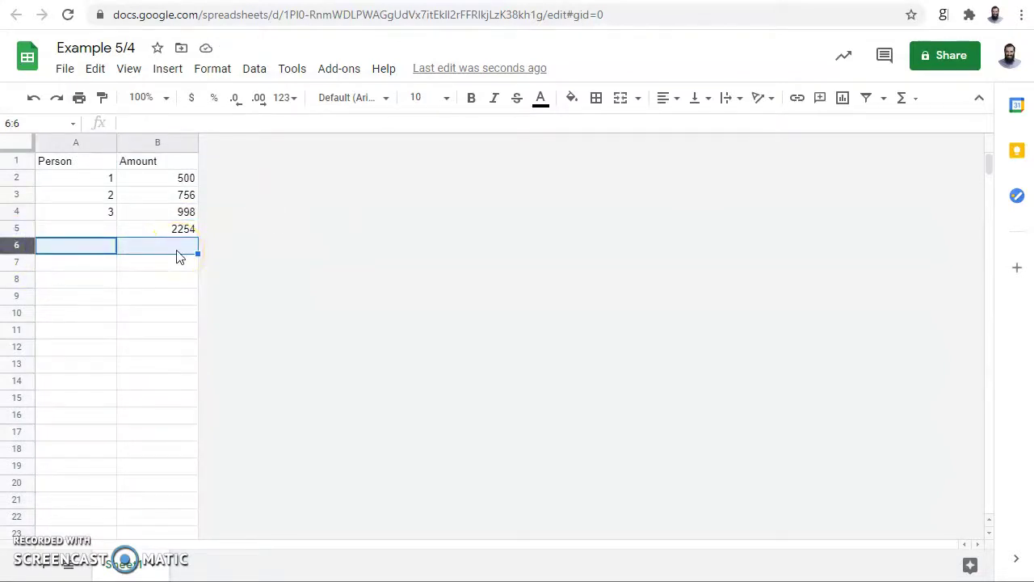
key(ctrl+shift+Down)
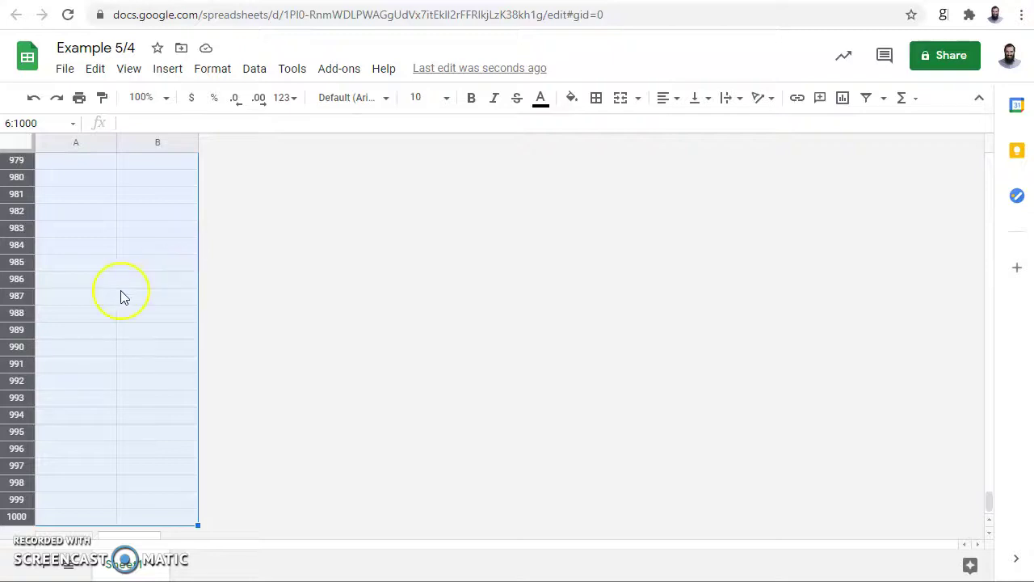
right_click(16, 263)
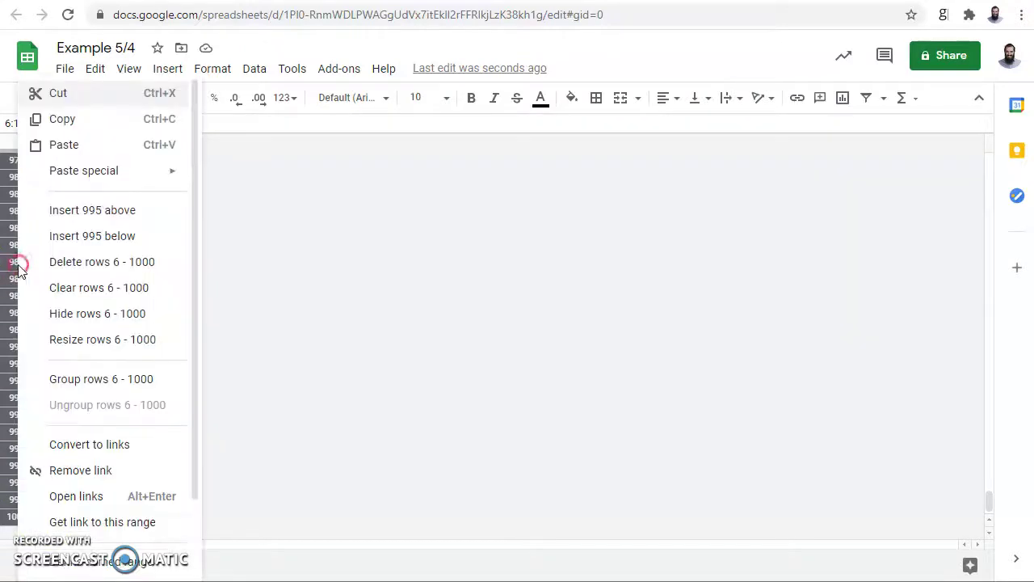
click(61, 261)
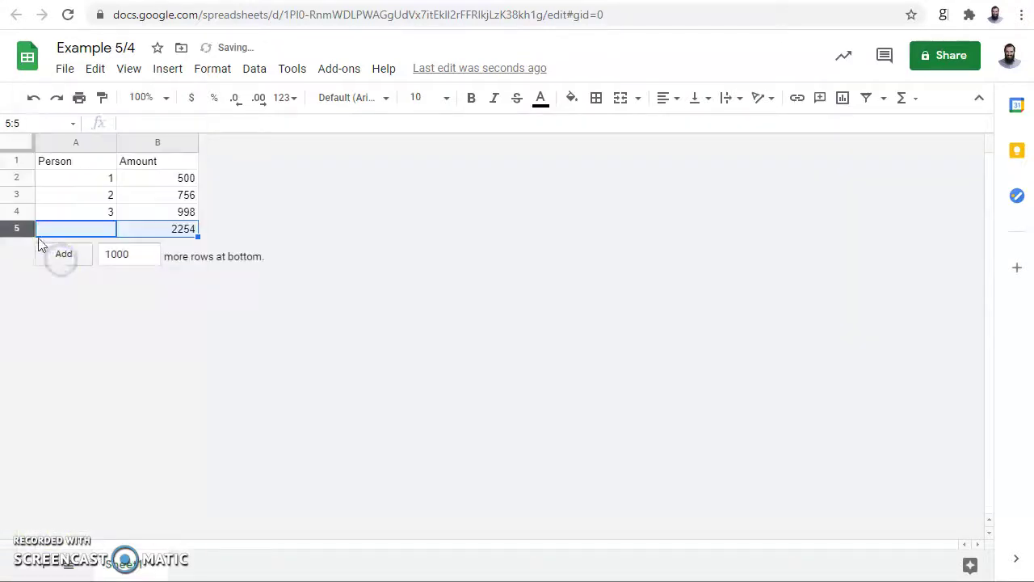
click(105, 180)
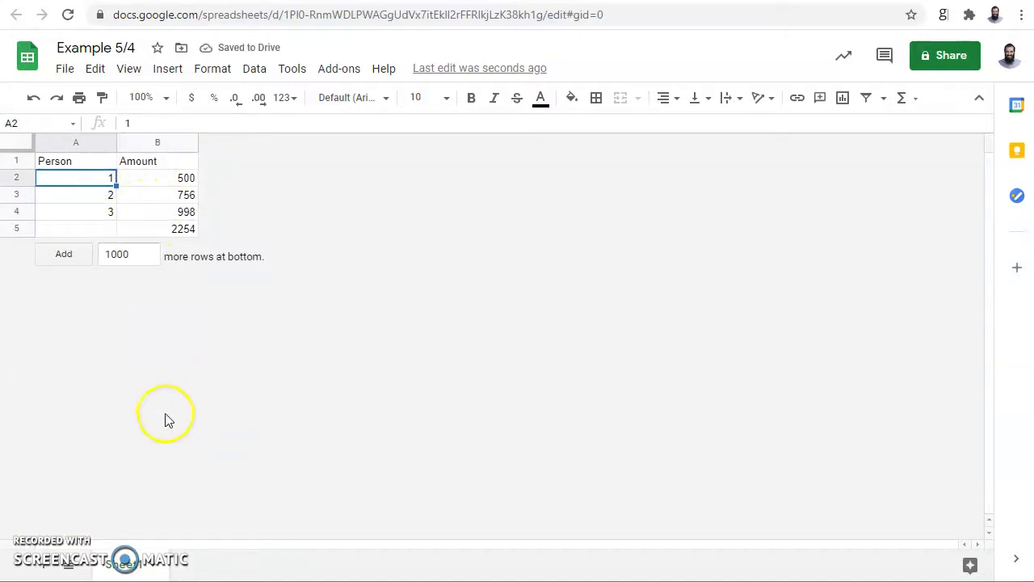
click(133, 255)
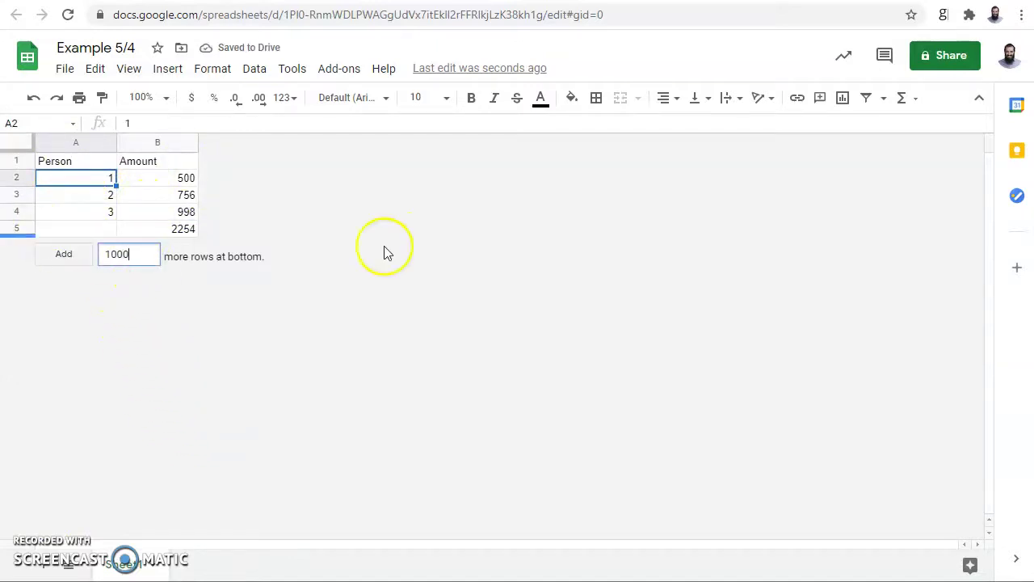
click(144, 202)
click(84, 159)
click(145, 159)
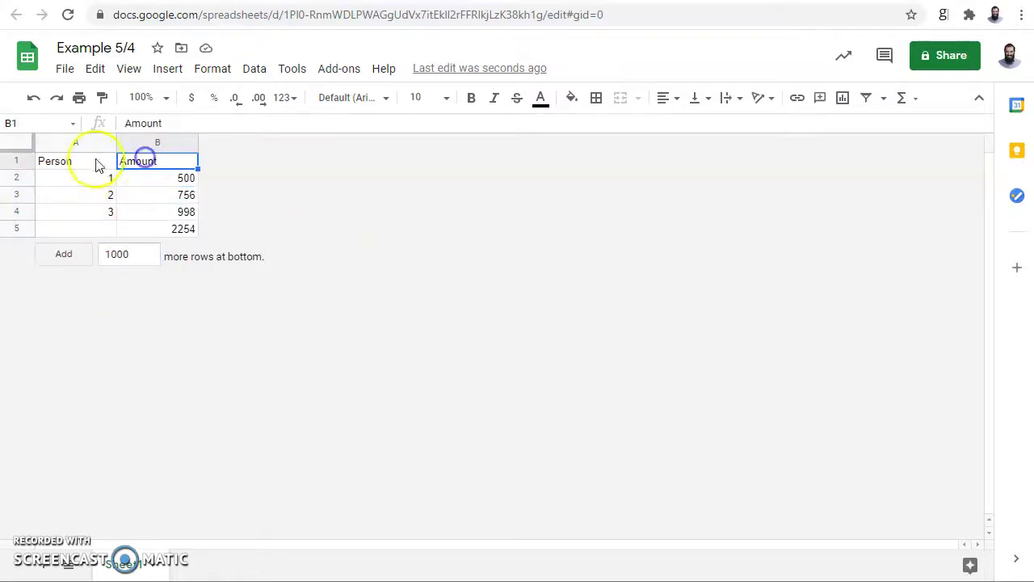
click(53, 165)
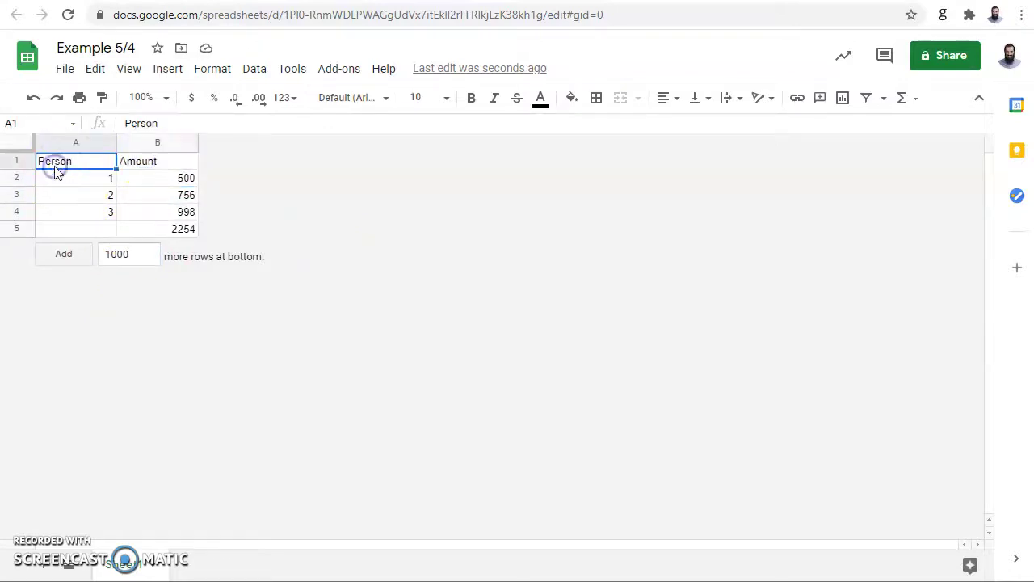
click(138, 165)
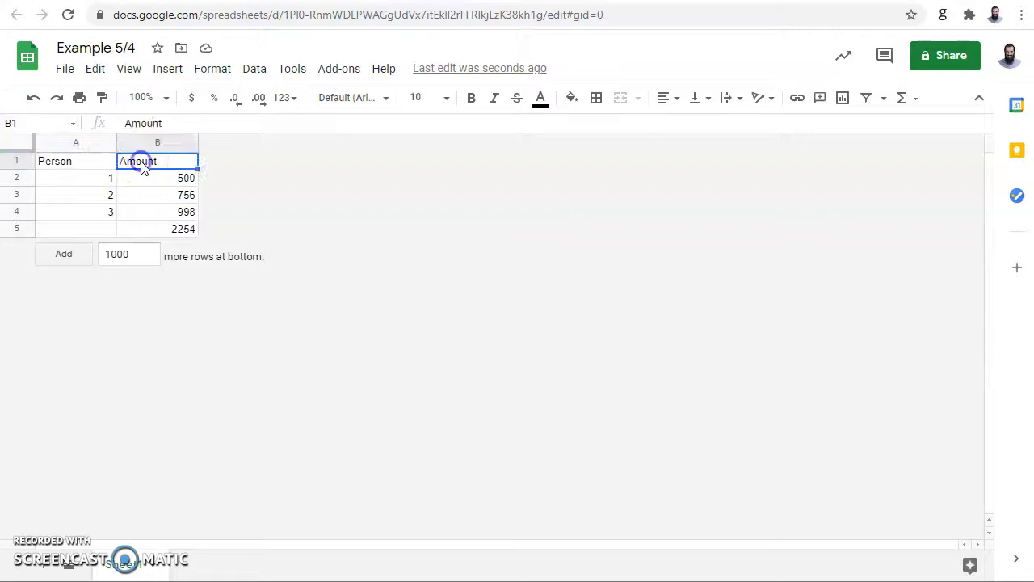
click(75, 181)
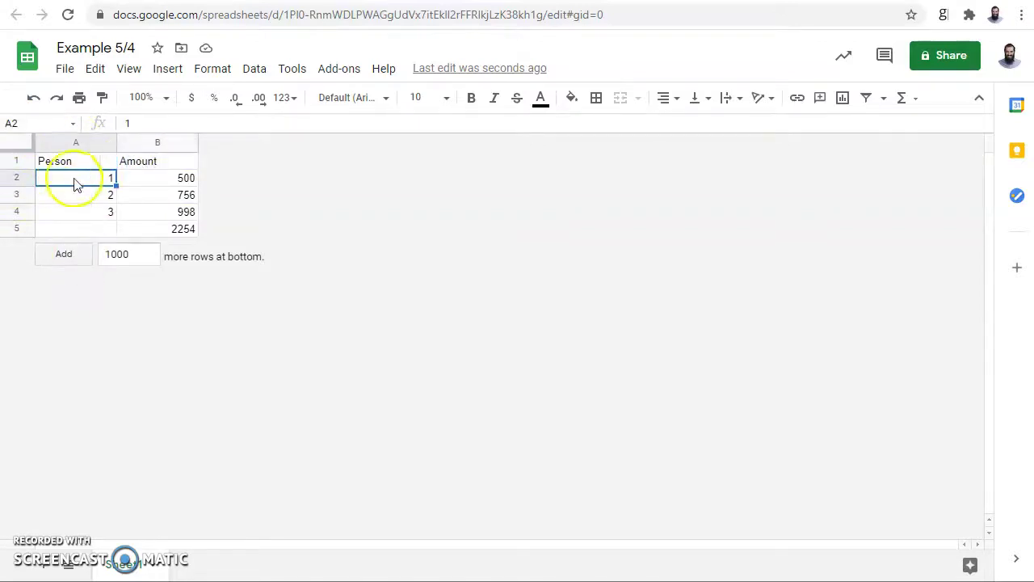
click(172, 234)
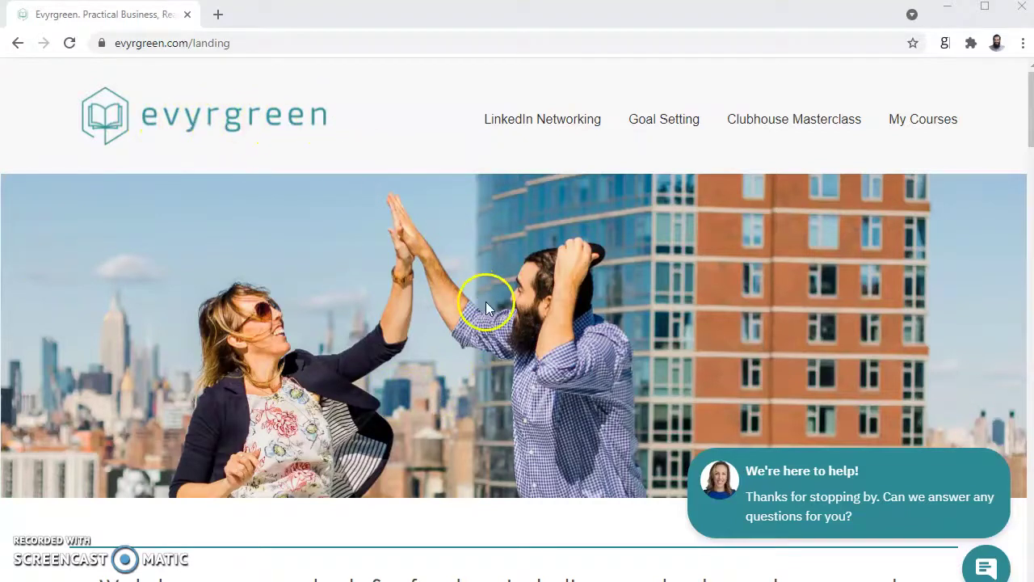
Step: On the Evyrgreen landing page in the browser, open the details of the Evyrgreen Networking System course
scroll(485, 307, down, 8)
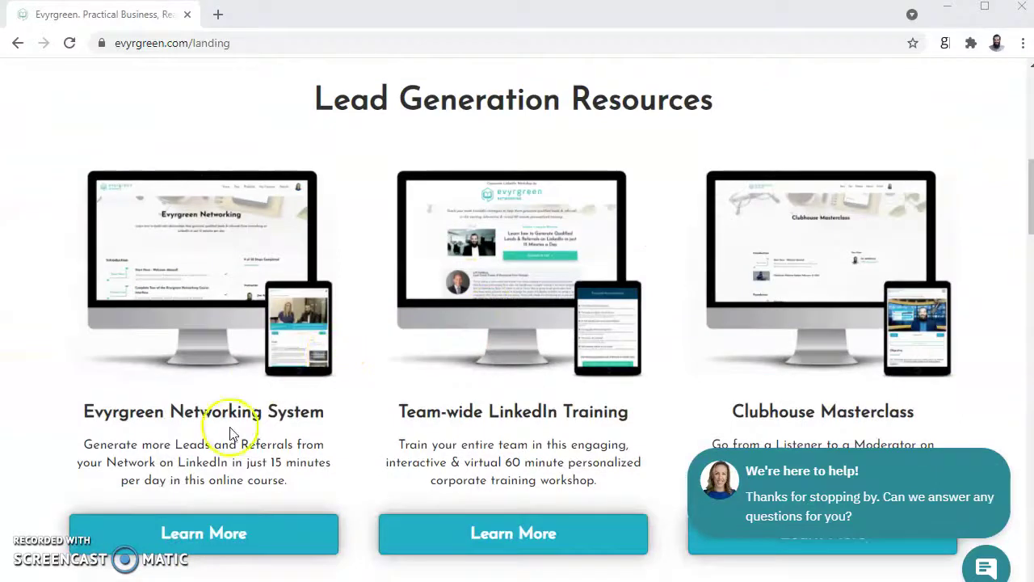
scroll(231, 426, down, 3)
scroll(193, 286, up, 1)
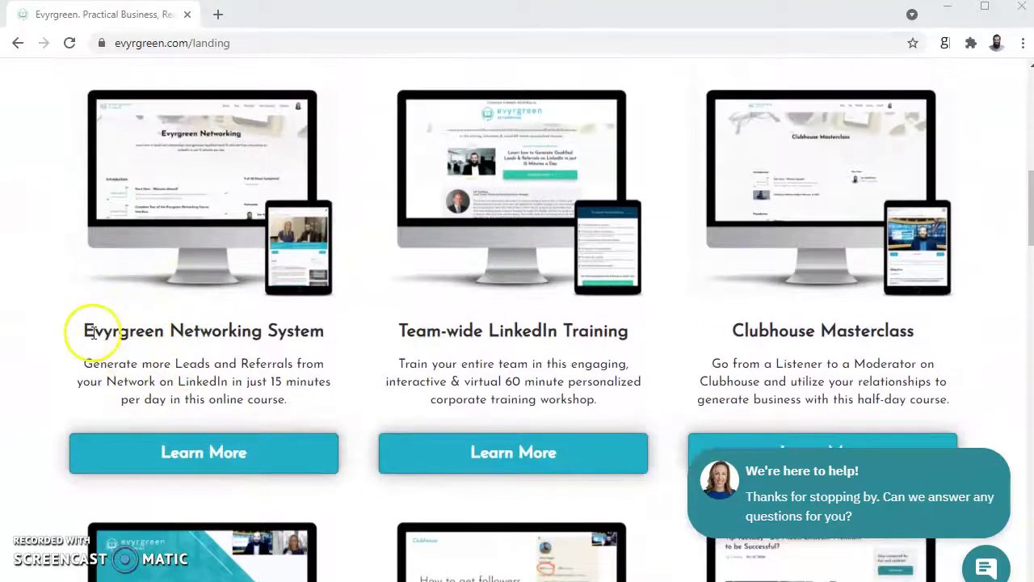
click(203, 459)
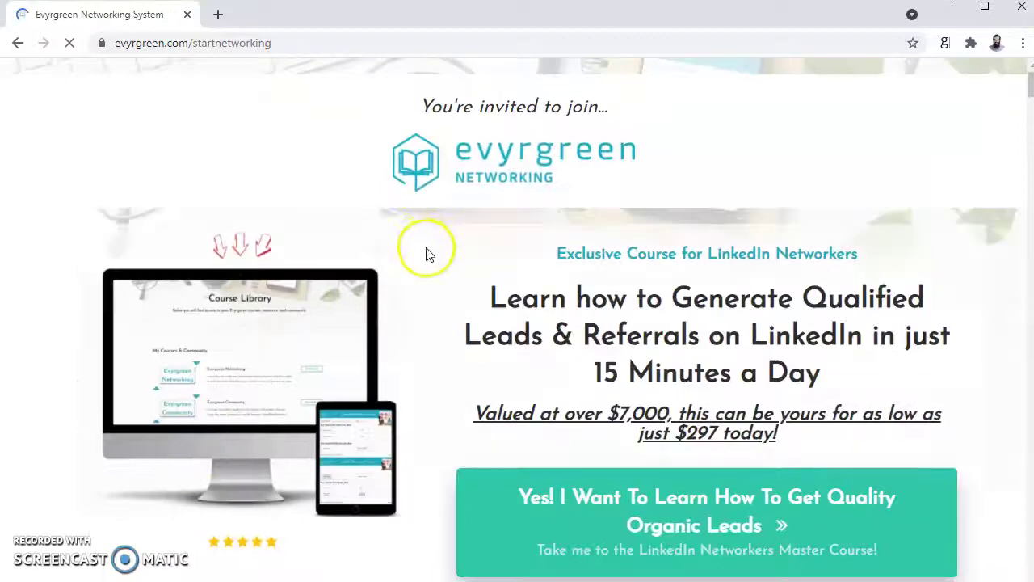
Step: Look through the course page's client testimonials and the section on who the course is for
scroll(425, 253, down, 12)
scroll(429, 280, down, 16)
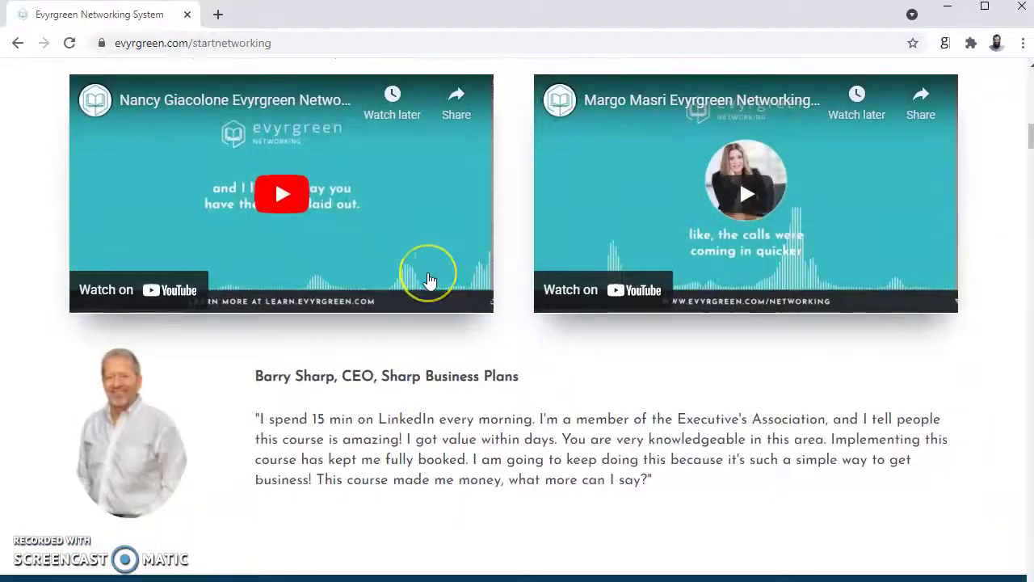
scroll(429, 281, down, 9)
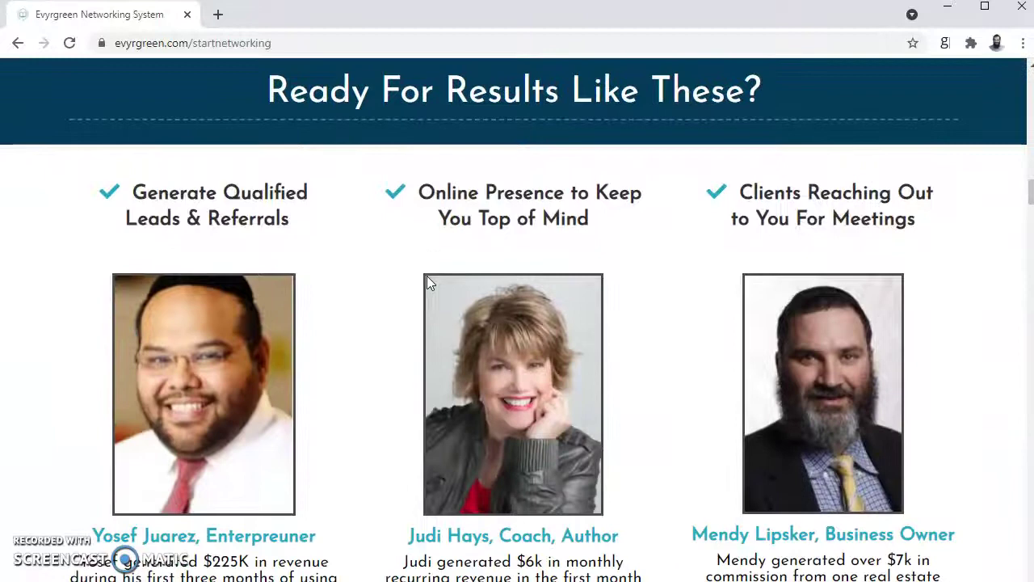
scroll(428, 282, down, 6)
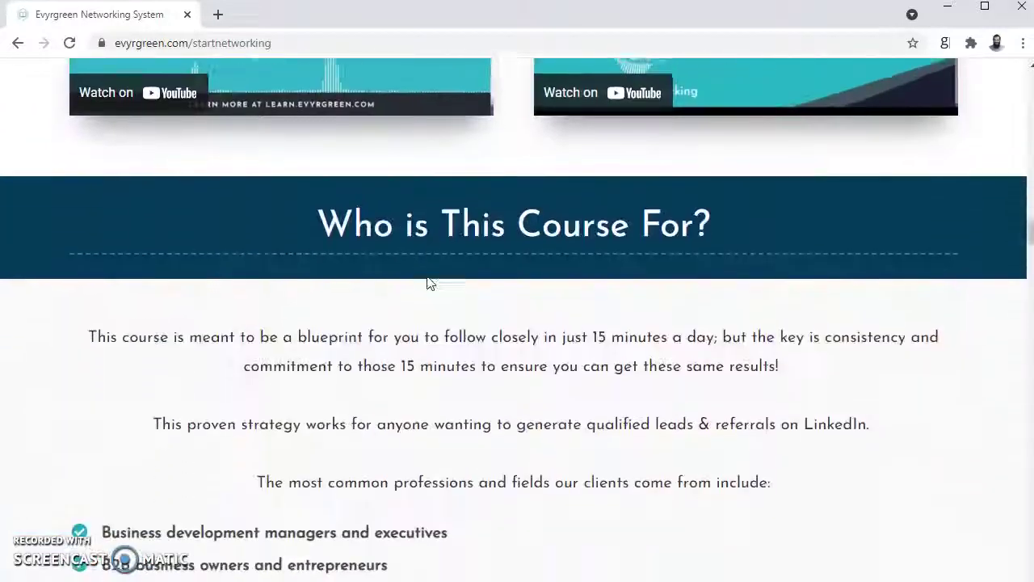
scroll(170, 404, down, 14)
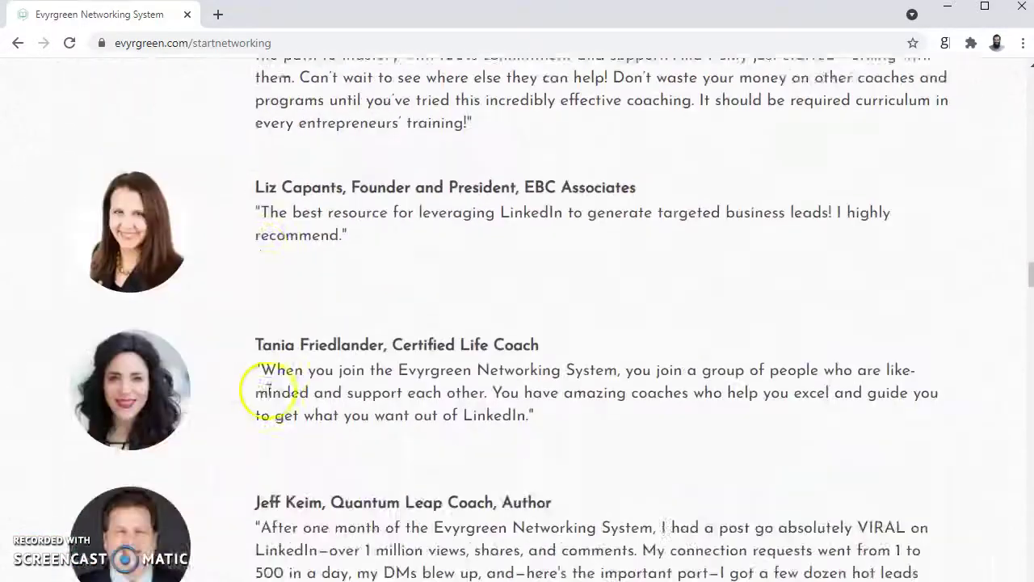
Step: Examine the course's Branding, Building and Booming modules and its bonuses, and return toward the start of the page
scroll(268, 389, down, 12)
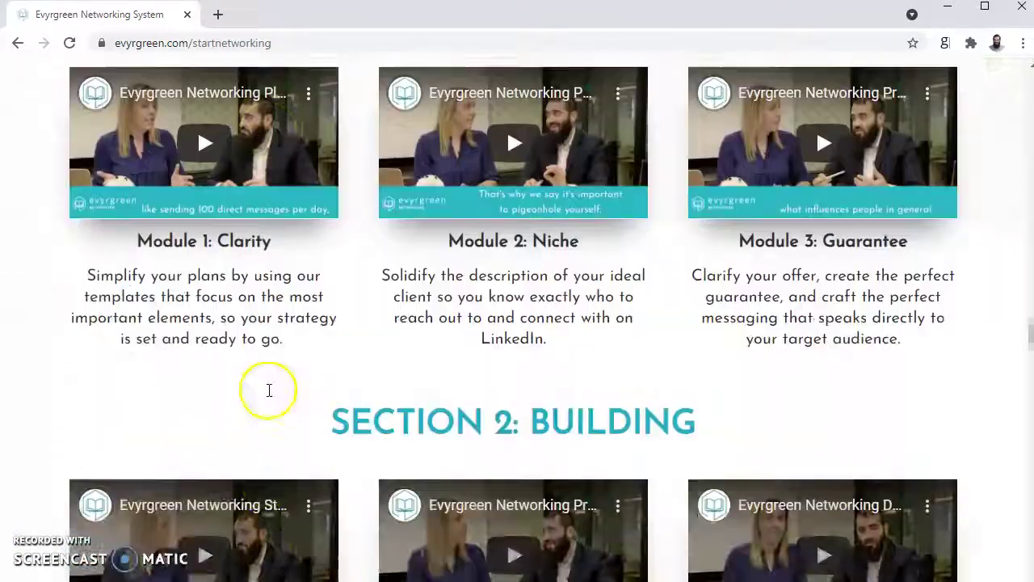
scroll(267, 389, up, 3)
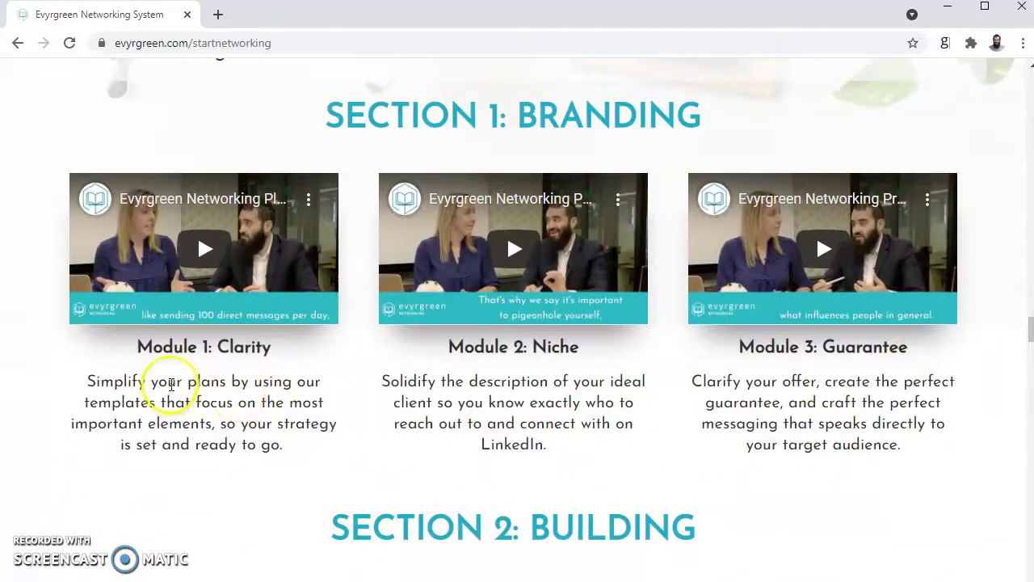
scroll(169, 391, down, 7)
scroll(170, 391, down, 4)
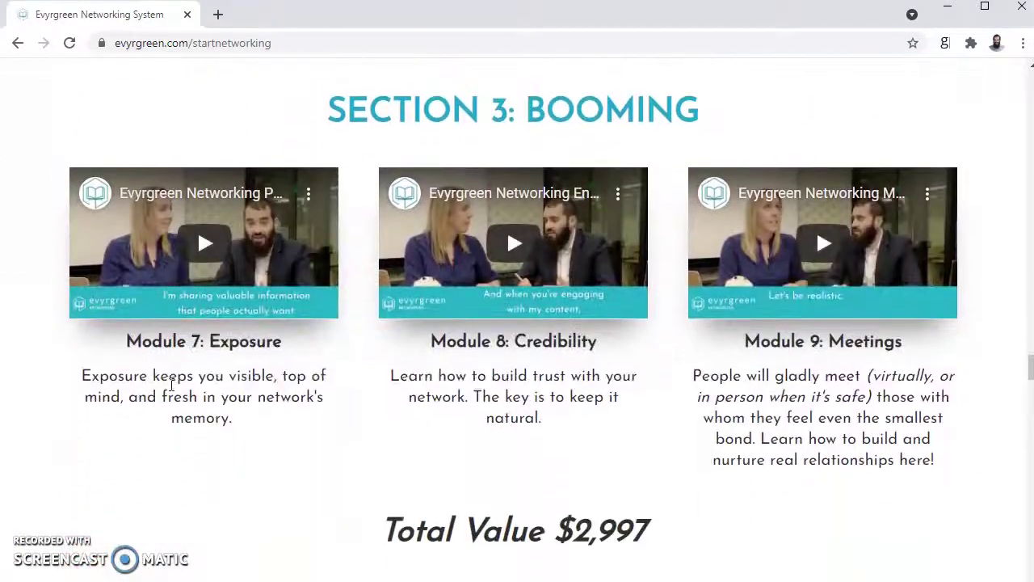
scroll(169, 390, up, 4)
scroll(169, 391, up, 1)
scroll(170, 391, down, 3)
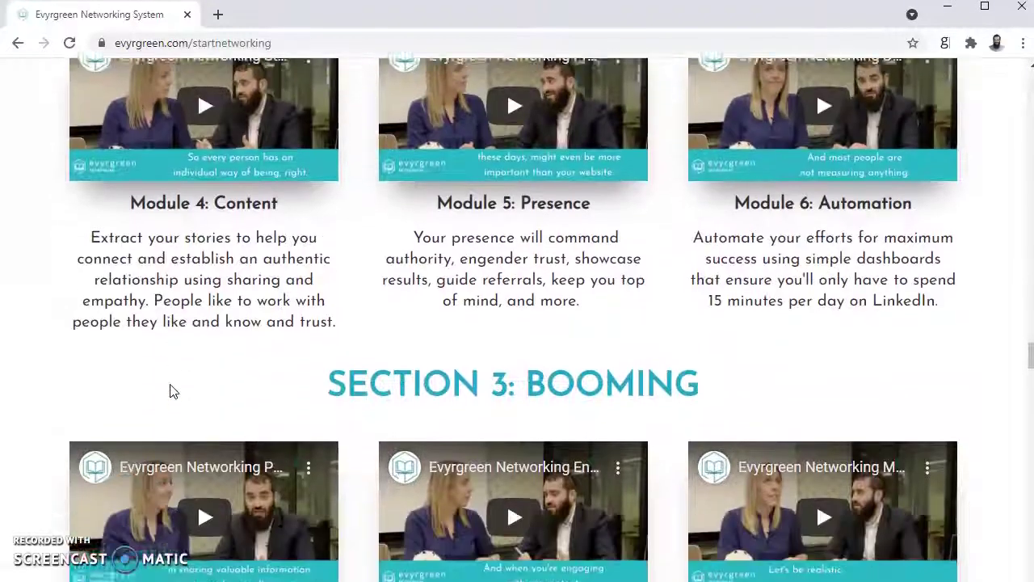
scroll(171, 390, down, 3)
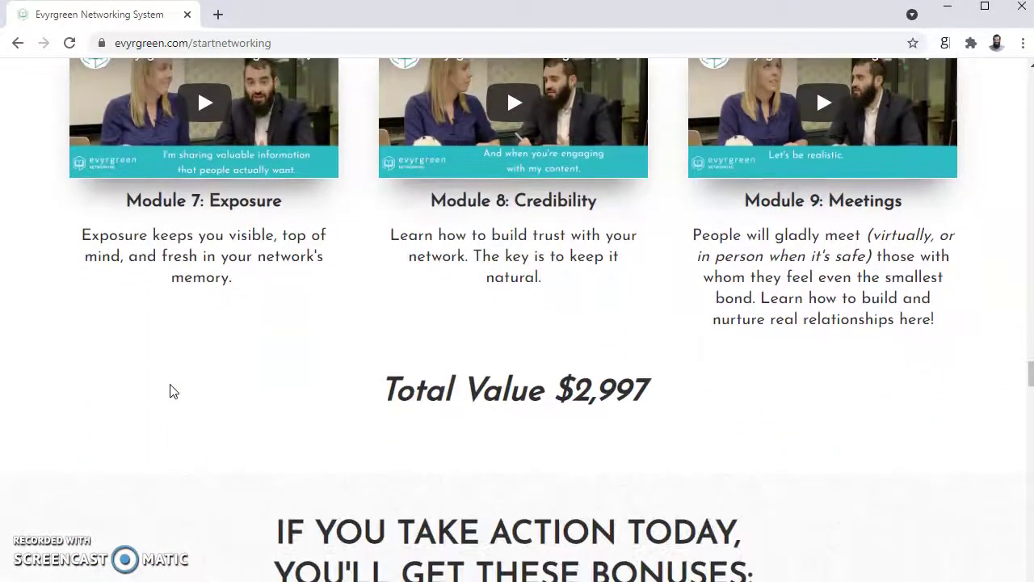
scroll(505, 364, up, 1)
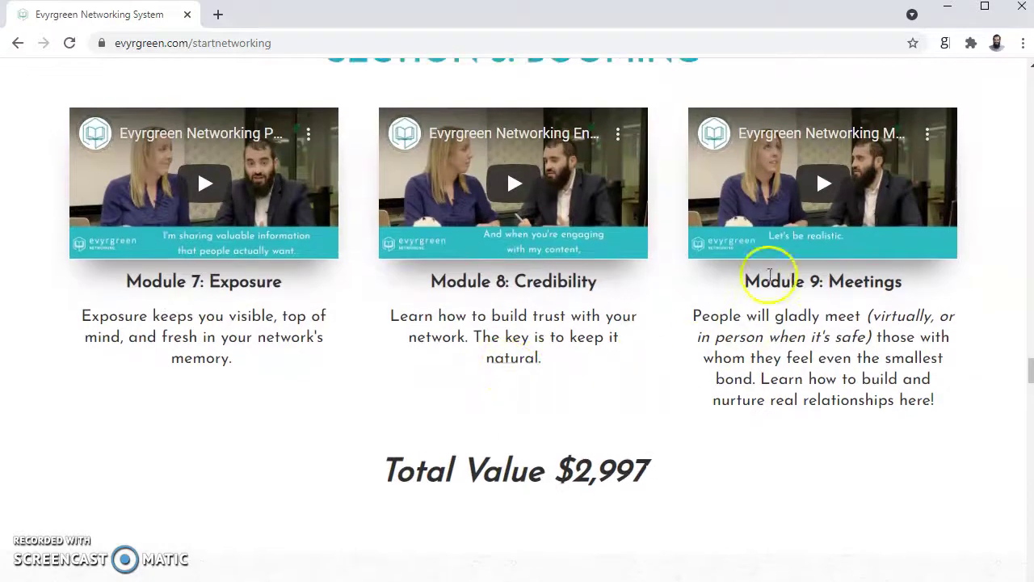
scroll(242, 396, down, 4)
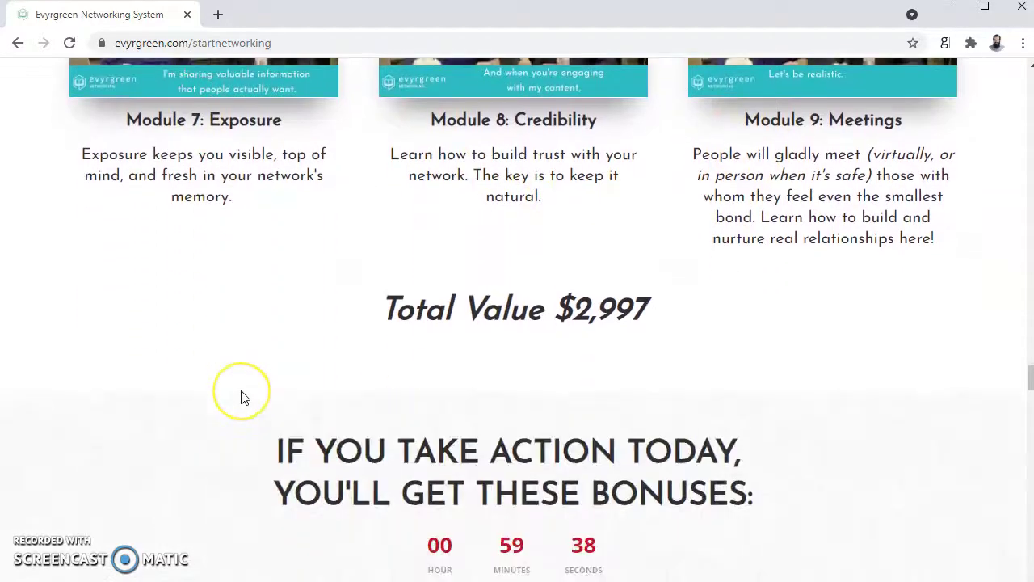
scroll(242, 396, down, 5)
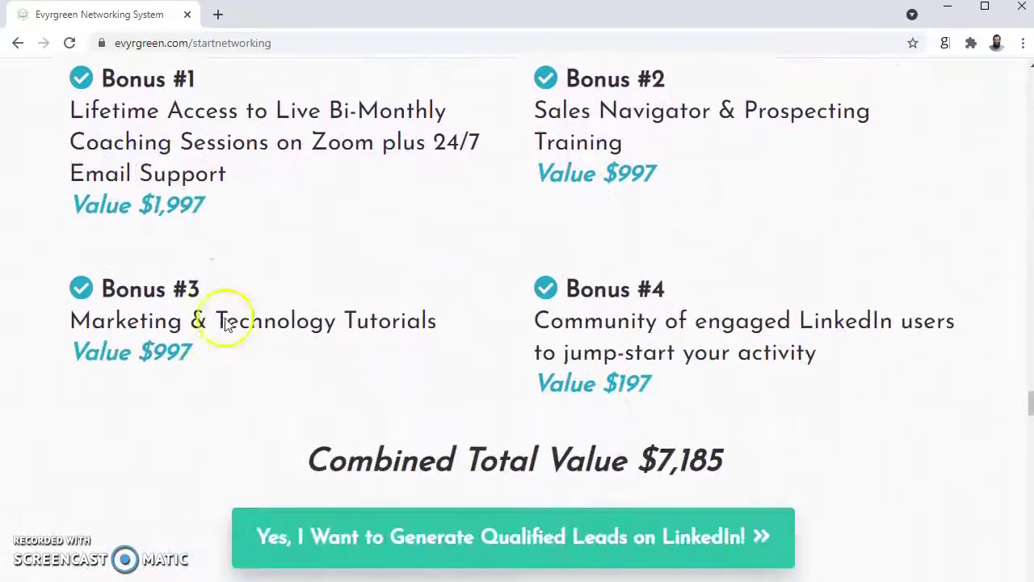
scroll(457, 370, up, 20)
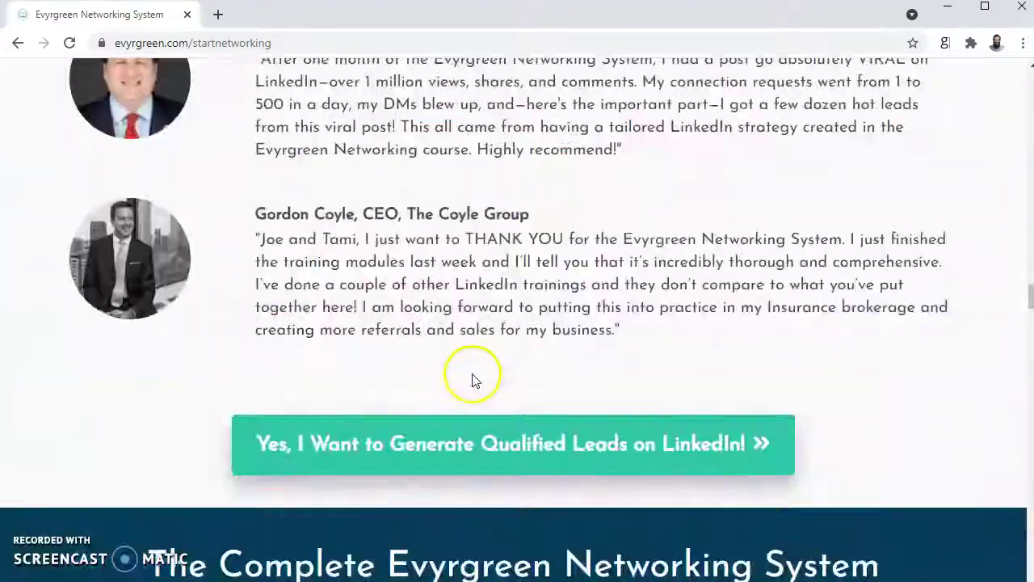
scroll(473, 378, up, 20)
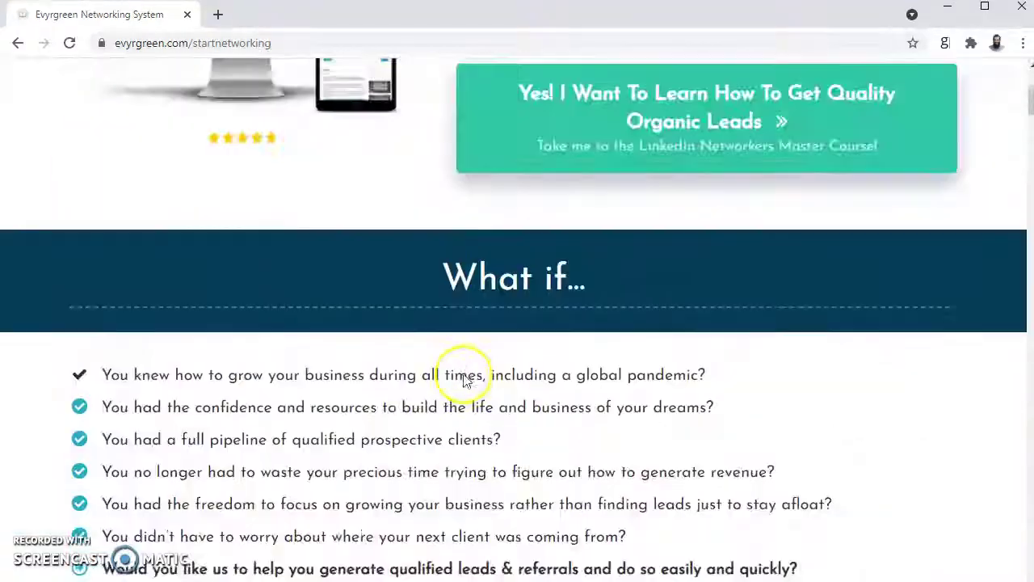